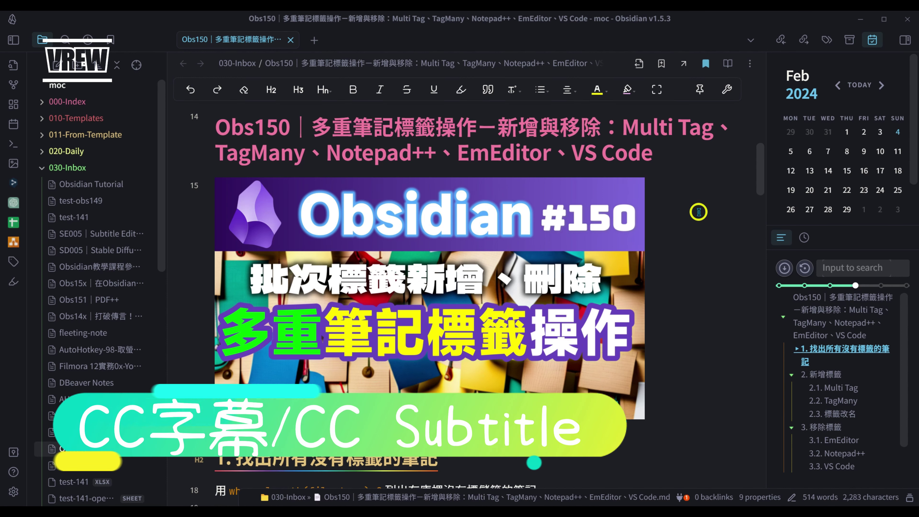
# Scroll through the Obs150 note to review its tag-operation instructions.
pyautogui.scroll(-4, 698, 211)
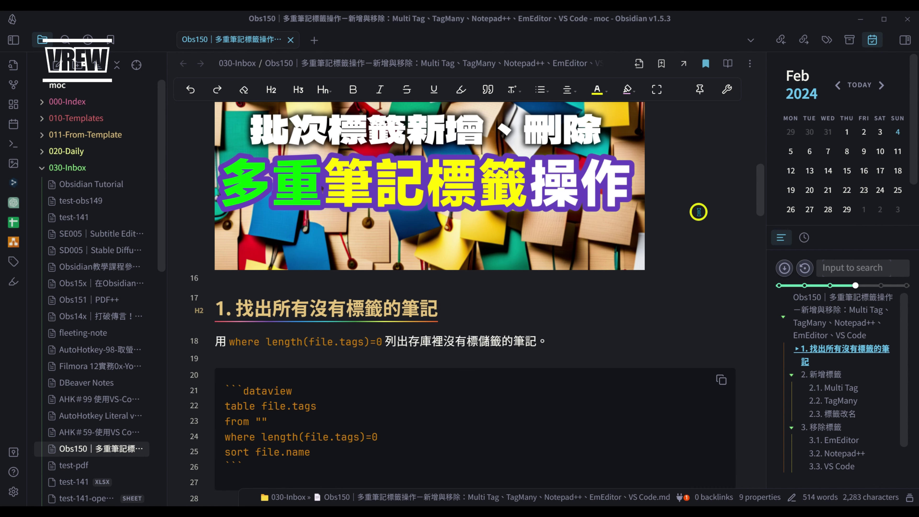
pyautogui.scroll(-2, 698, 212)
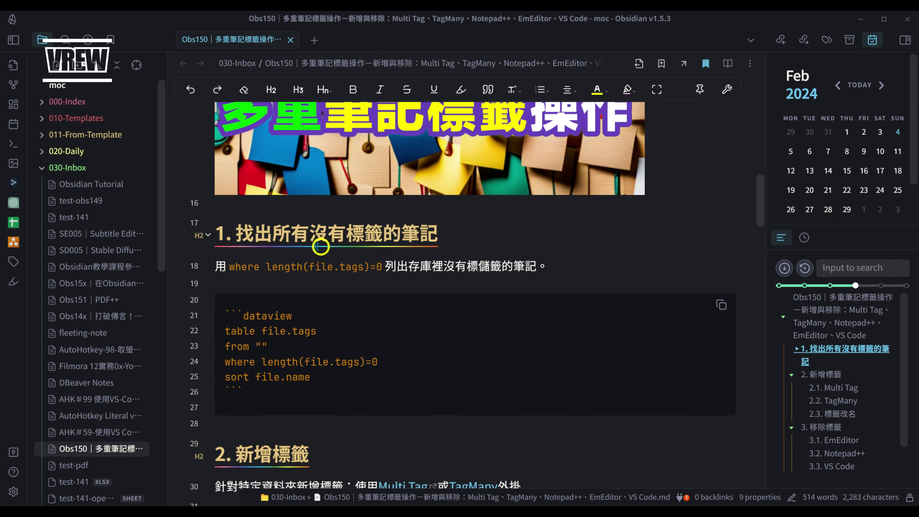
pyautogui.moveTo(344, 308)
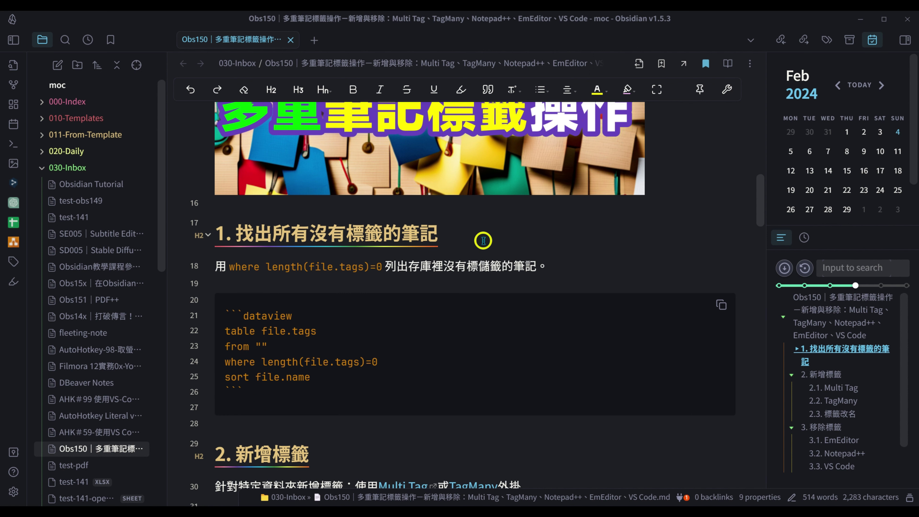
pyautogui.scroll(-4, 482, 240)
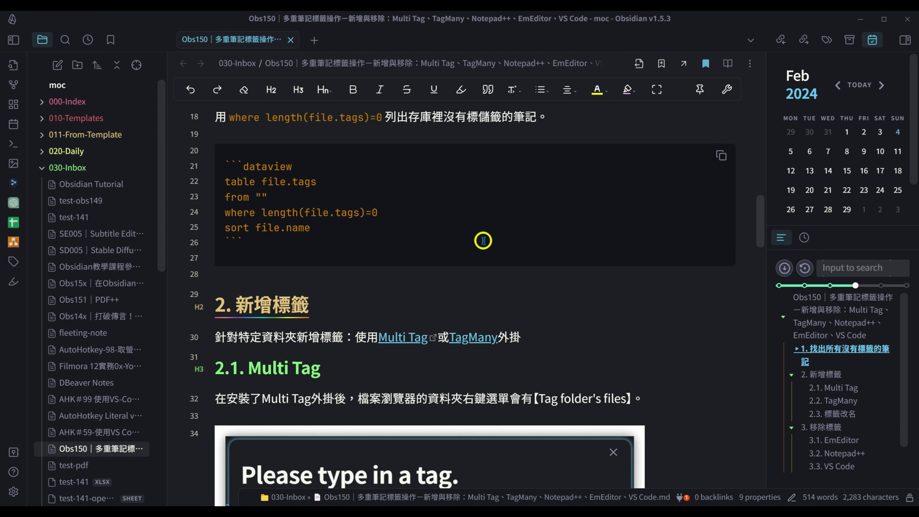
pyautogui.scroll(-2, 481, 240)
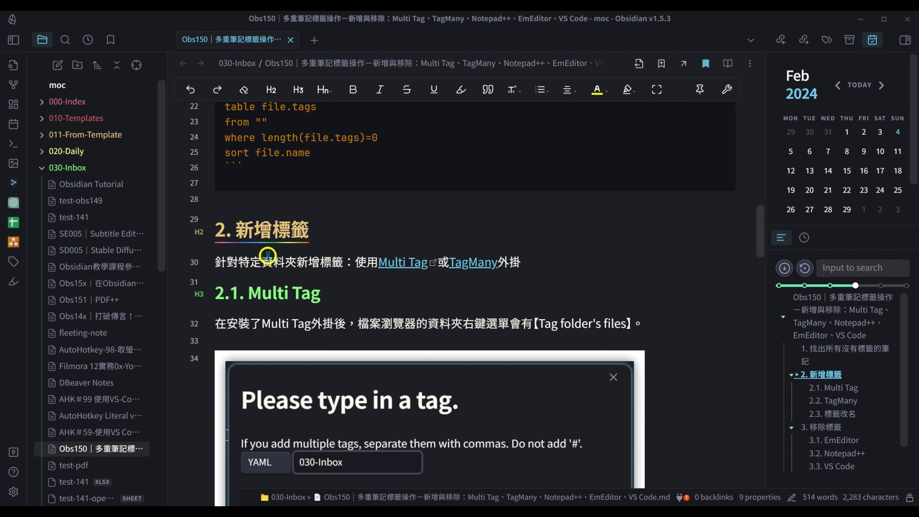
pyautogui.moveTo(284, 368)
pyautogui.scroll(-10, 680, 281)
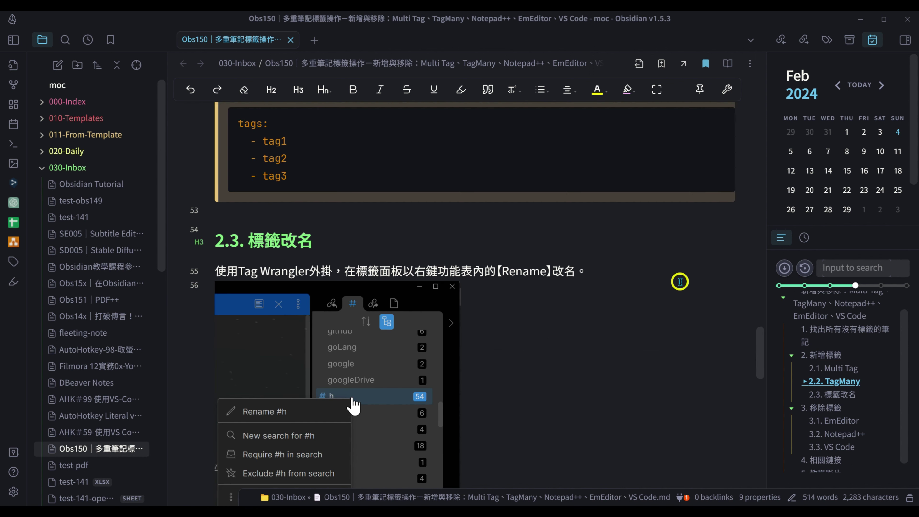
pyautogui.scroll(-2, 679, 281)
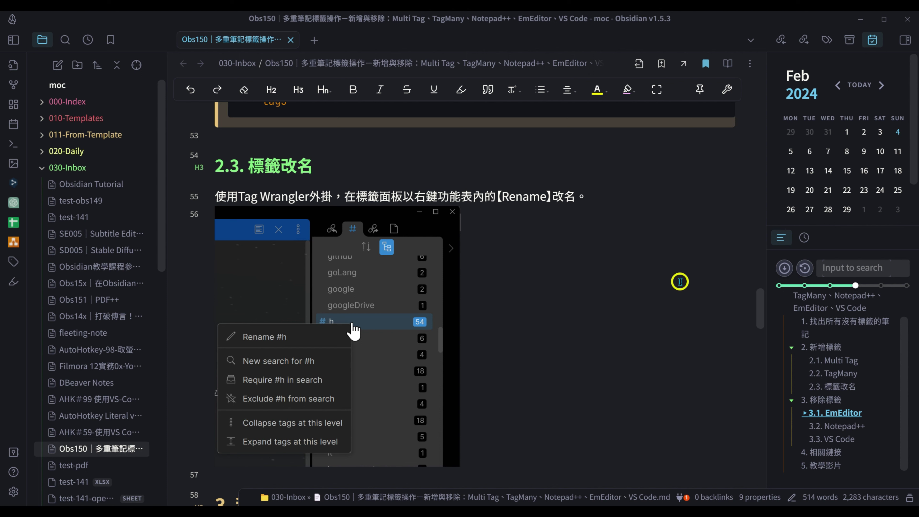
pyautogui.scroll(-5, 680, 282)
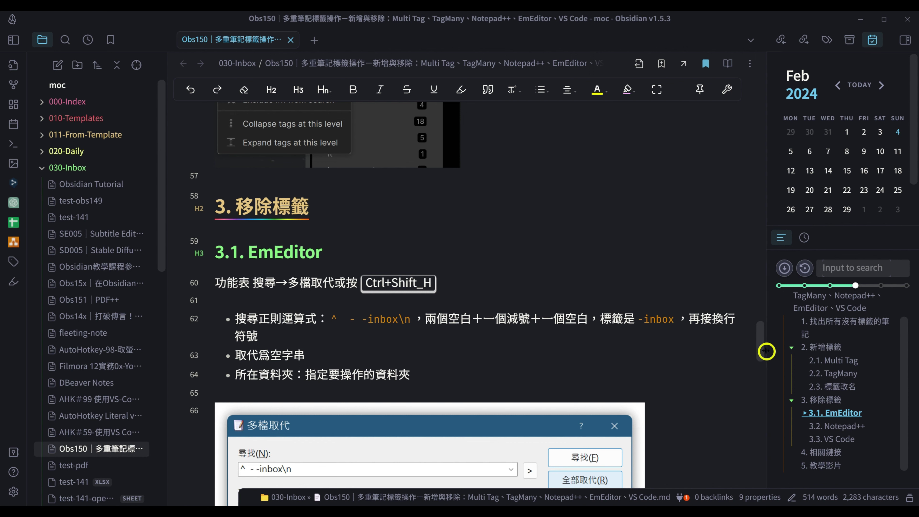
pyautogui.scroll(2, 758, 331)
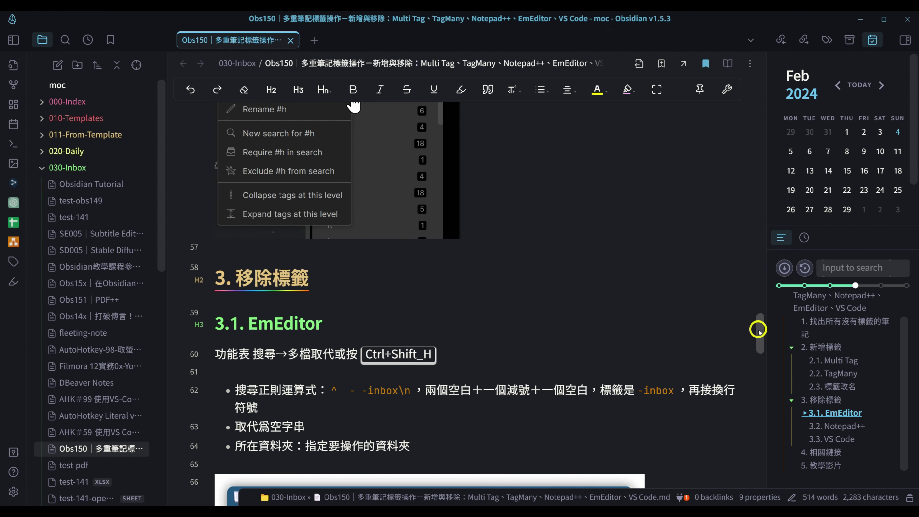
pyautogui.scroll(5, 757, 253)
pyautogui.scroll(3, 756, 205)
pyautogui.scroll(3, 756, 201)
pyautogui.scroll(5, 755, 197)
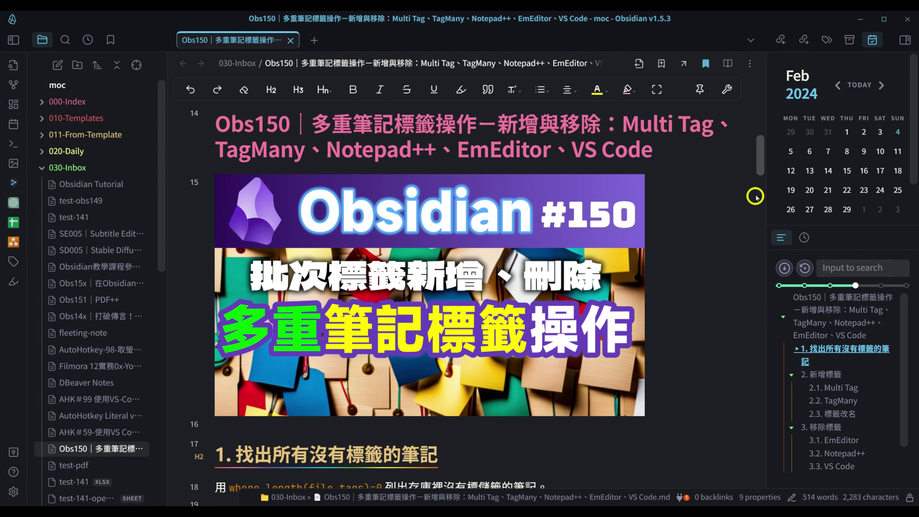
pyautogui.scroll(1, 755, 197)
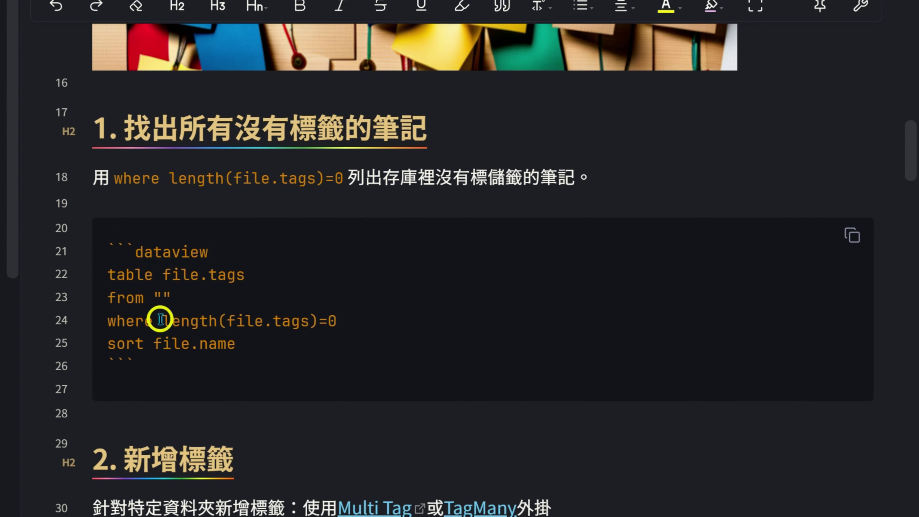
# Highlight the length(file.tags)=0 condition, then move down to the 2.1 Multi Tag section.
pyautogui.moveTo(161, 320); pyautogui.dragTo(467, 321)
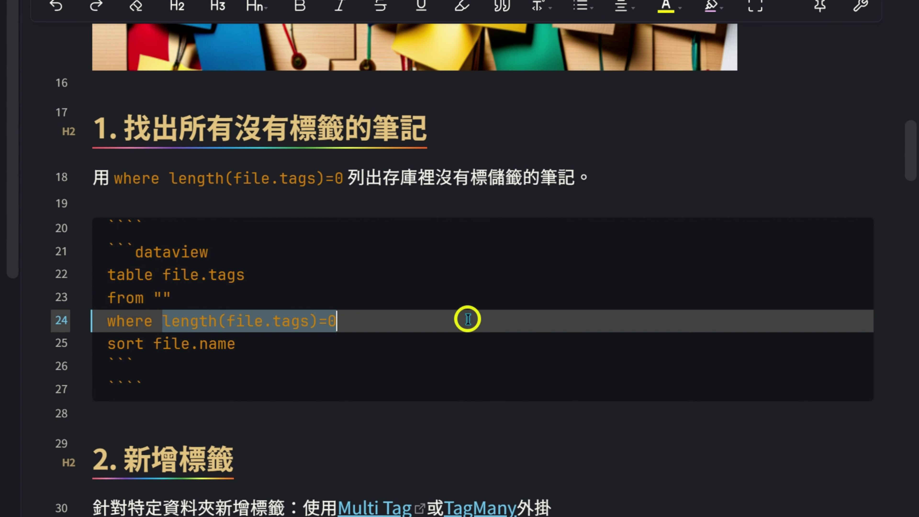
pyautogui.click(500, 320)
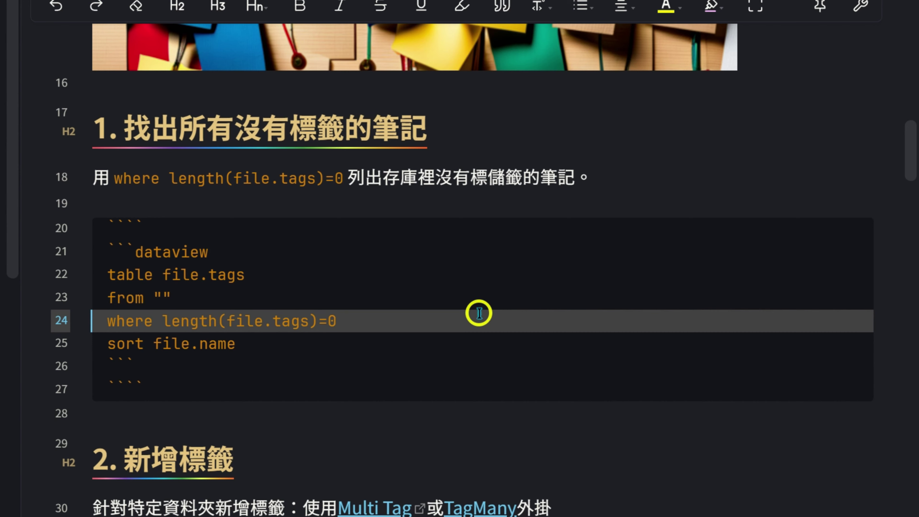
pyautogui.scroll(-5, 478, 313)
pyautogui.scroll(-3, 478, 313)
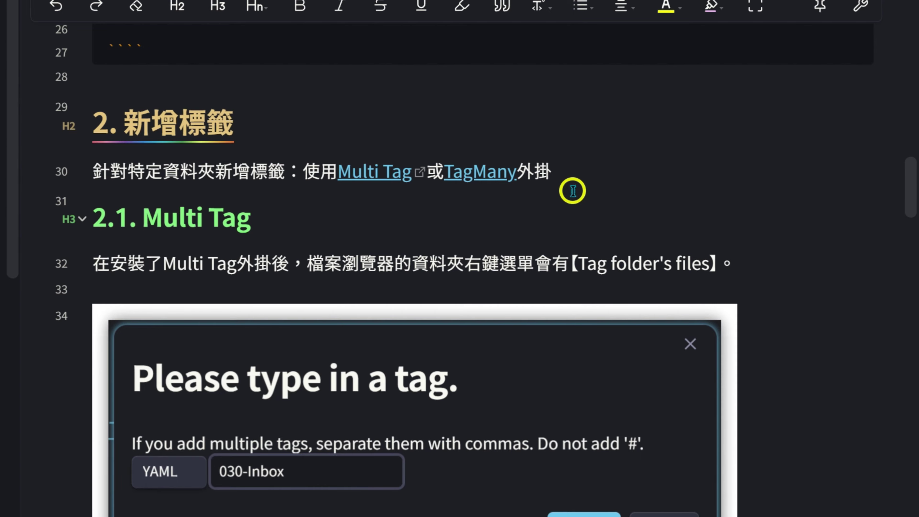
pyautogui.click(572, 191)
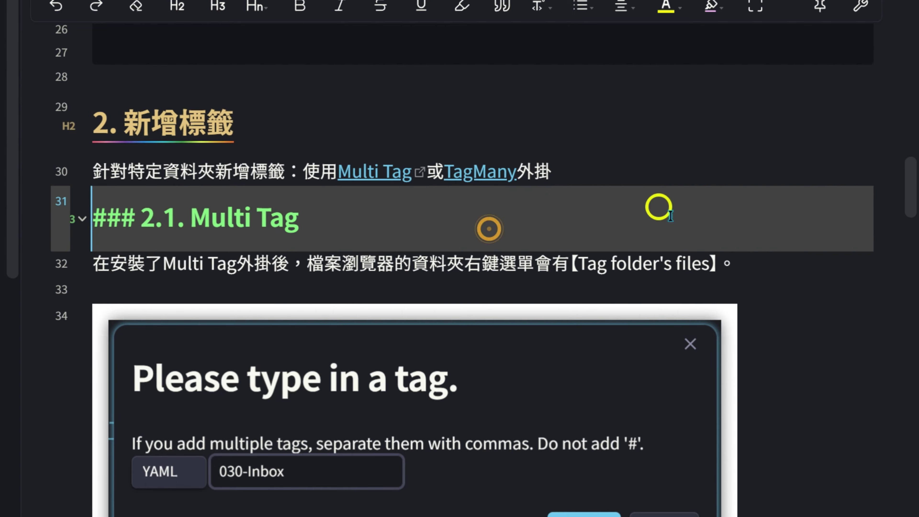
pyautogui.scroll(-2, 622, 242)
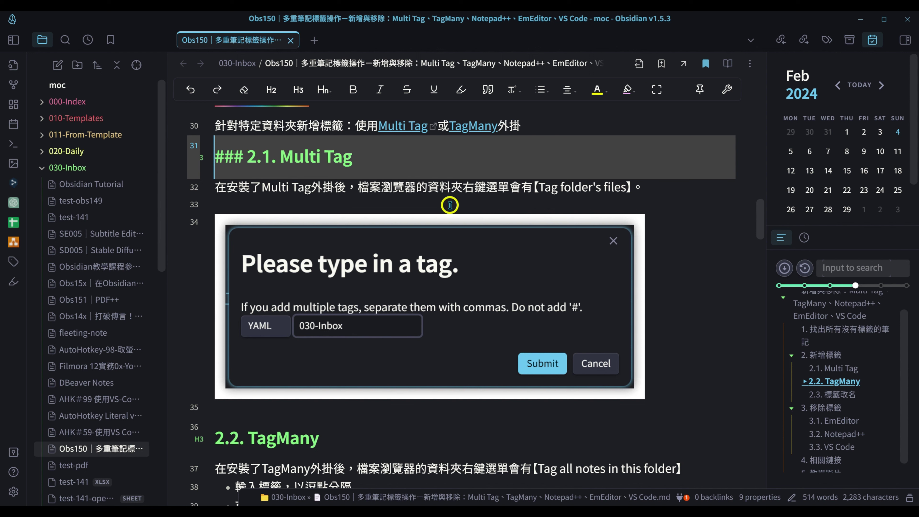
pyautogui.click(450, 187)
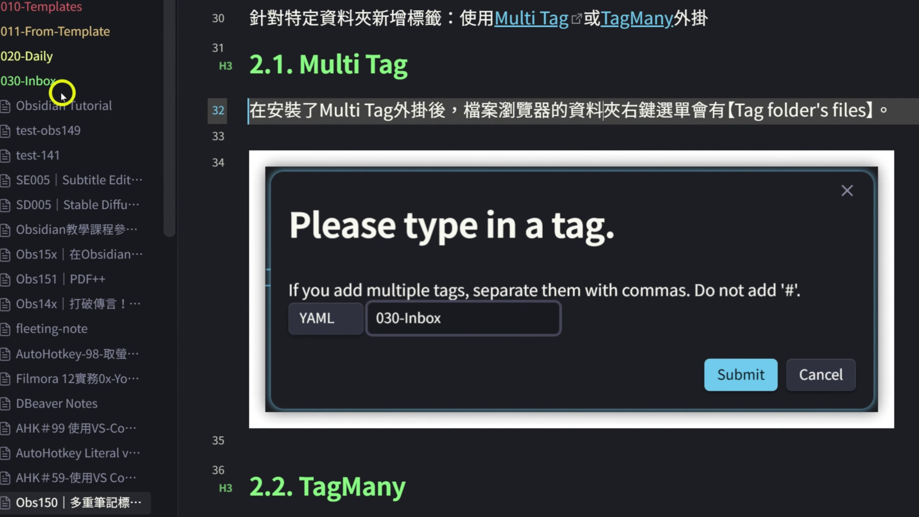
# Tag all 030-Inbox files, subfolders included, with test1,test2,test3 using Multi Tag.
pyautogui.click(56, 86)
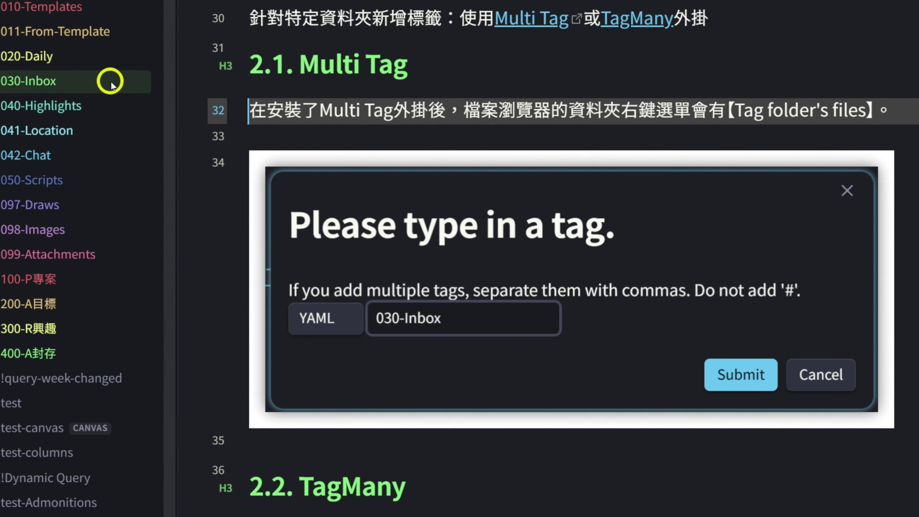
pyautogui.rightClick(110, 84)
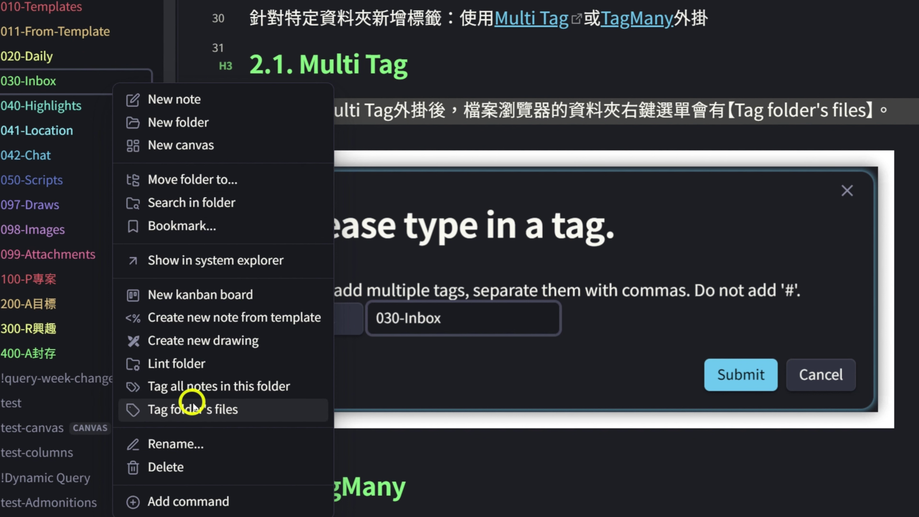
pyautogui.click(293, 389)
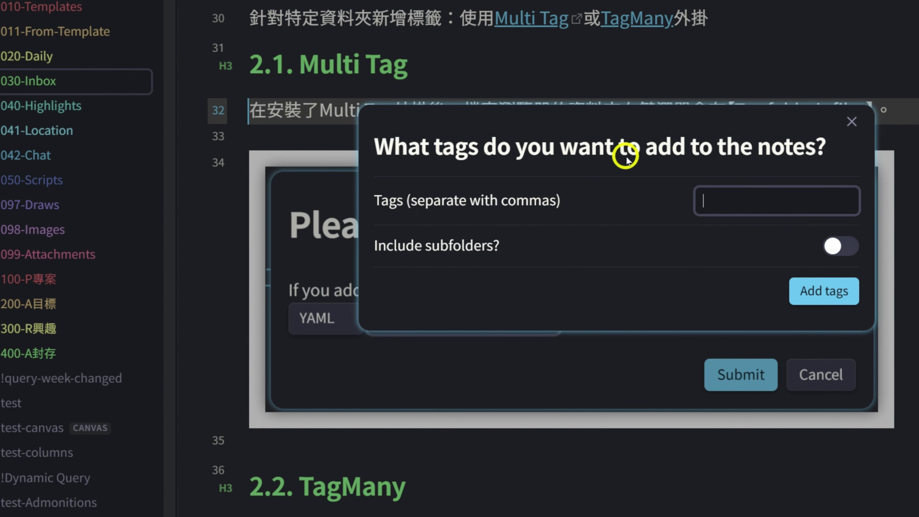
pyautogui.click(738, 197)
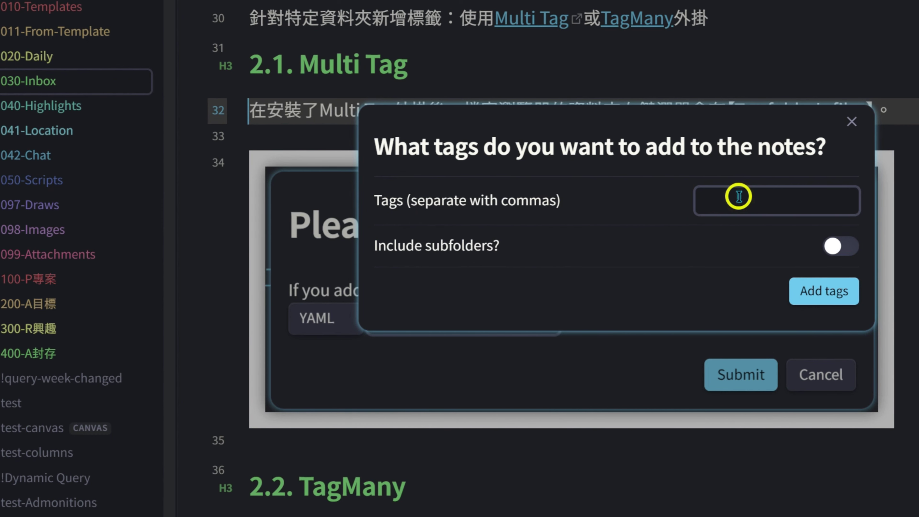
pyautogui.write('te')
pyautogui.write('st1,t')
pyautogui.write('est2,')
pyautogui.write('test3')
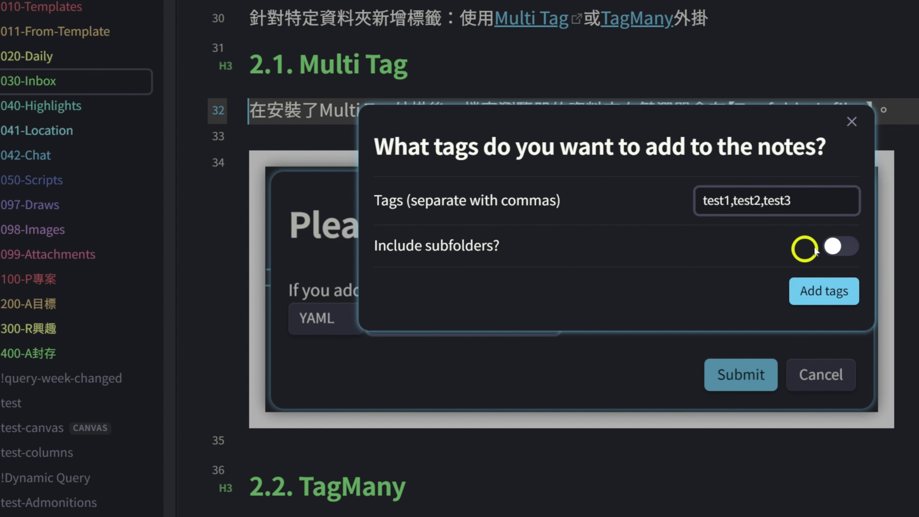
pyautogui.click(848, 246)
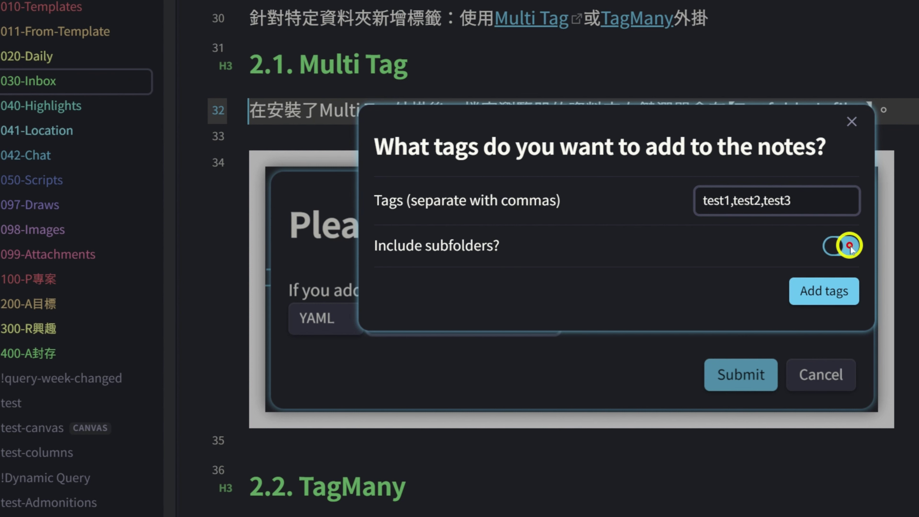
pyautogui.click(843, 291)
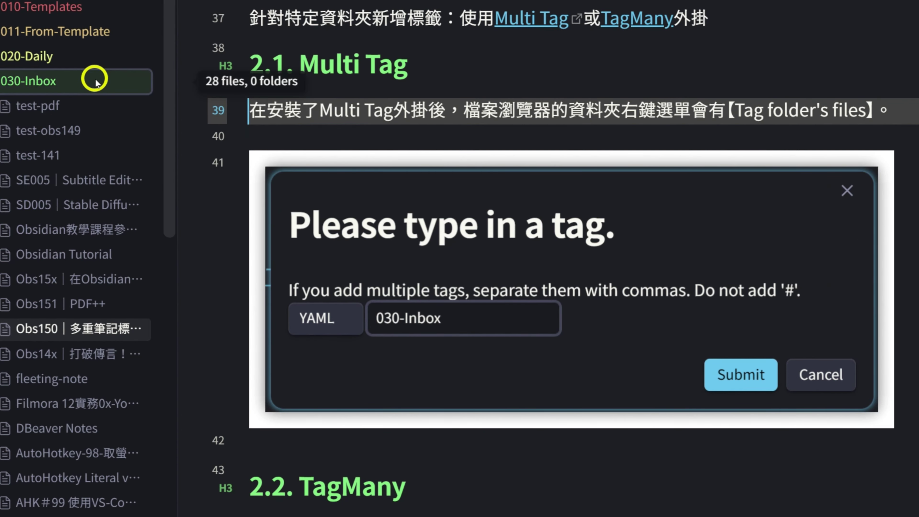
# Open test-obs149 and expand its Properties to see the new tags.
pyautogui.click(78, 132)
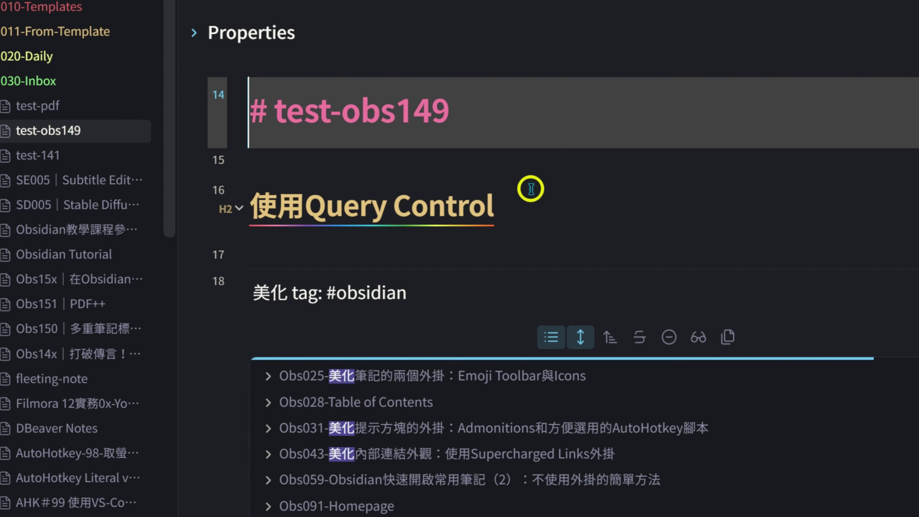
pyautogui.click(195, 33)
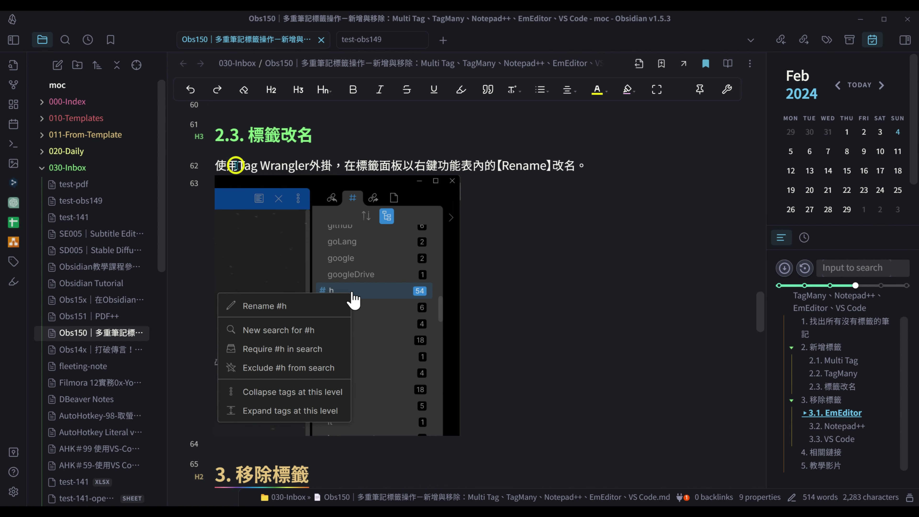
# Read down to the 3.1 EmEditor section, then switch to test-obs149.md in EmEditor.
pyautogui.moveTo(237, 165); pyautogui.dragTo(335, 165)
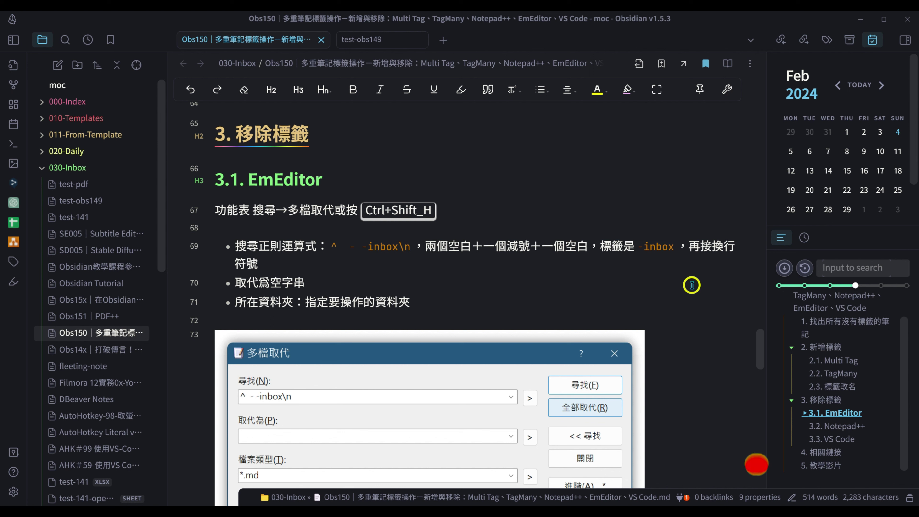
pyautogui.moveTo(256, 190); pyautogui.dragTo(470, 183)
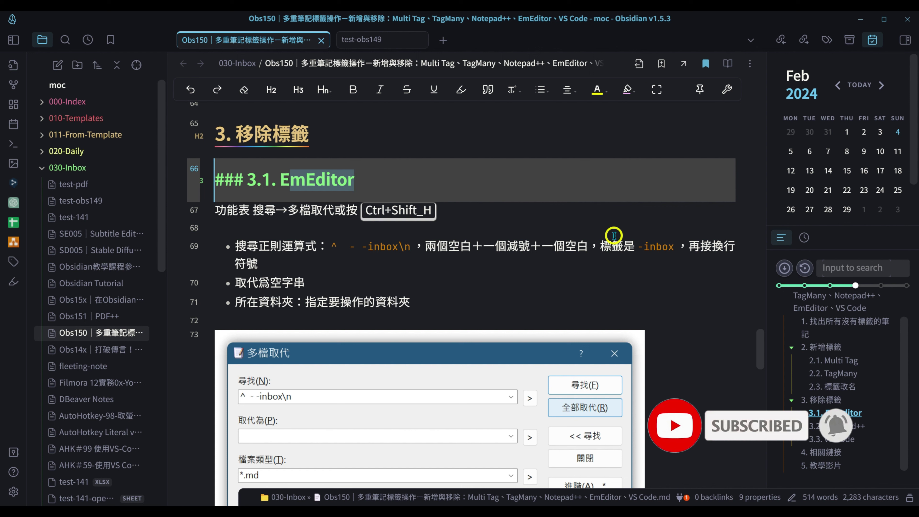
pyautogui.click(557, 190)
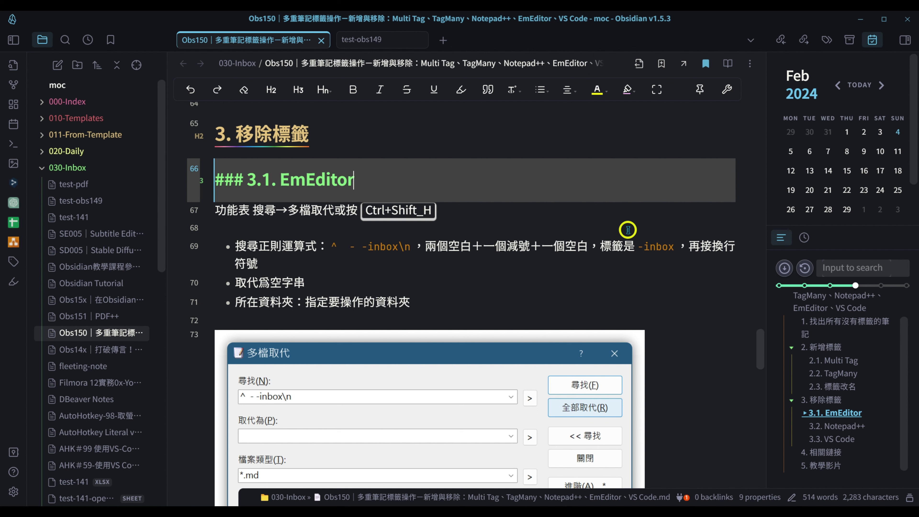
pyautogui.scroll(-2, 627, 229)
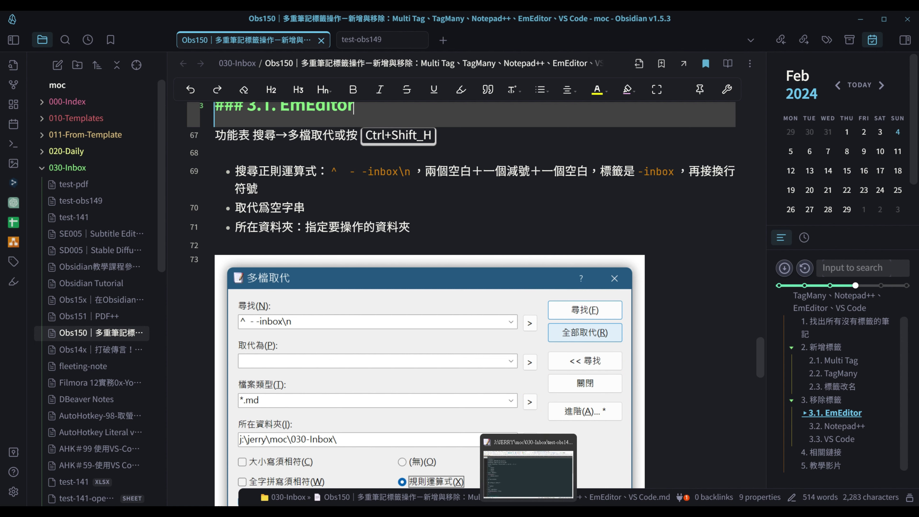
pyautogui.click(528, 474)
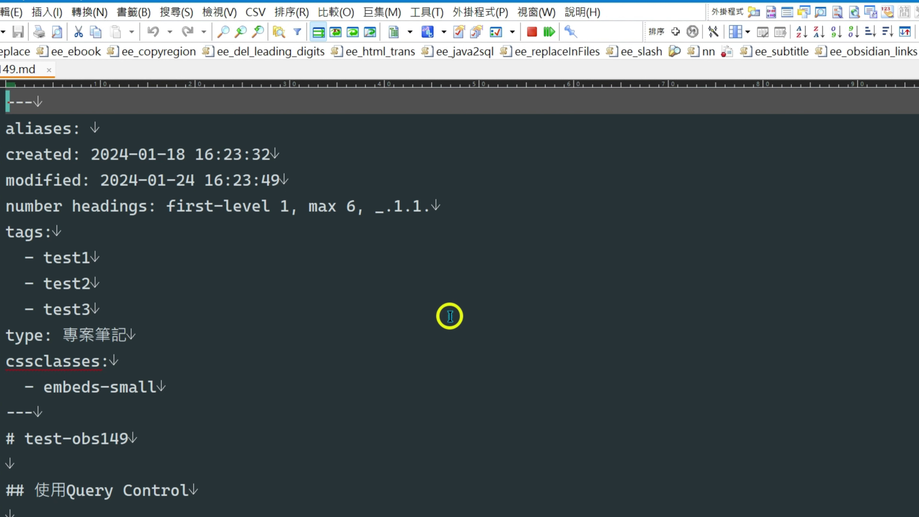
# Open EmEditor's Replace in Files and paste the copied ' - test1' line as the search text.
pyautogui.click(183, 12)
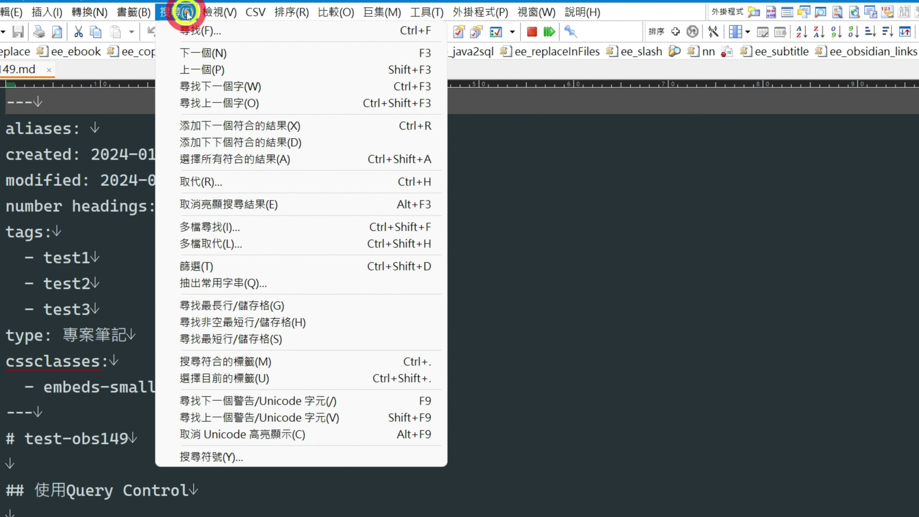
pyautogui.click(332, 240)
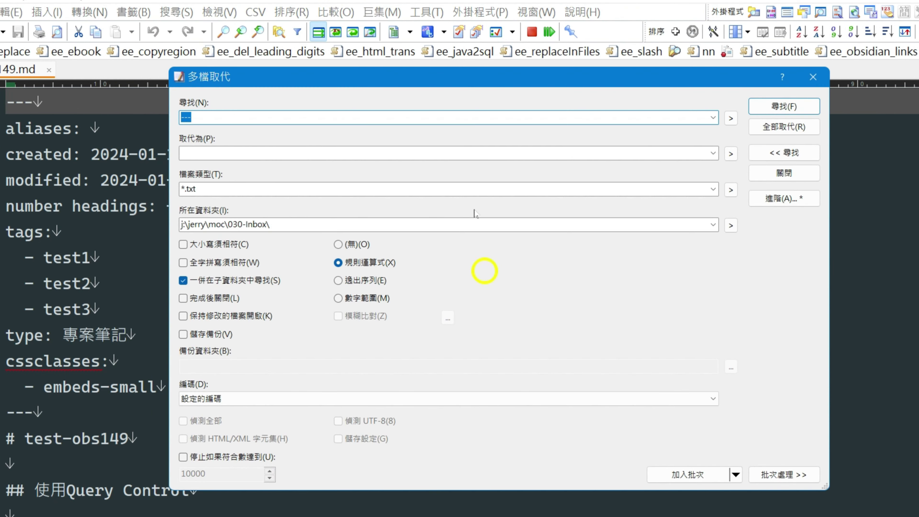
pyautogui.moveTo(403, 72); pyautogui.dragTo(504, 146)
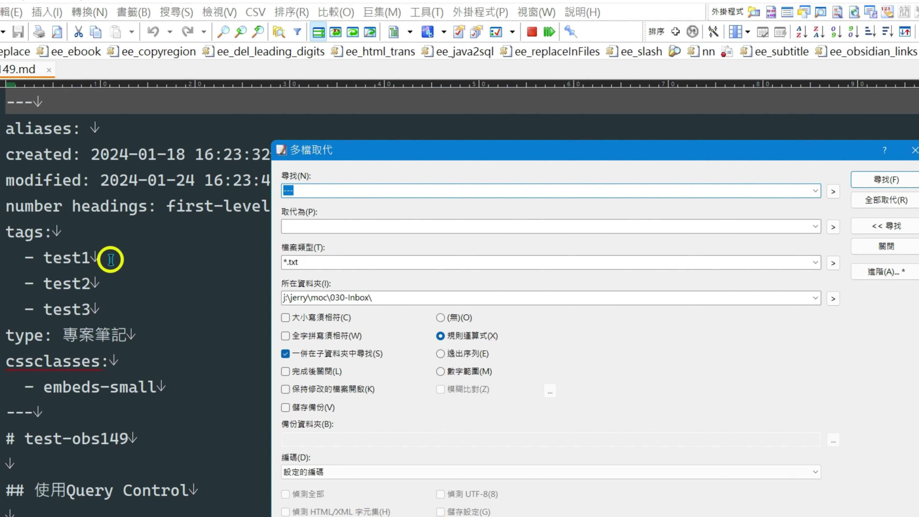
pyautogui.click(97, 258)
pyautogui.hotkey('shift', 'Home')
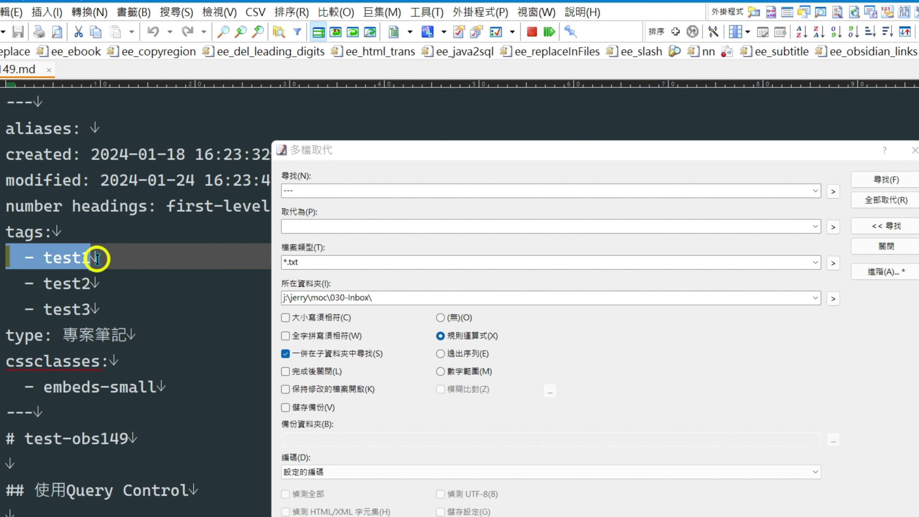
pyautogui.hotkey('ctrl', 'c')
pyautogui.hotkey('ctrl', 'shift', 'h')
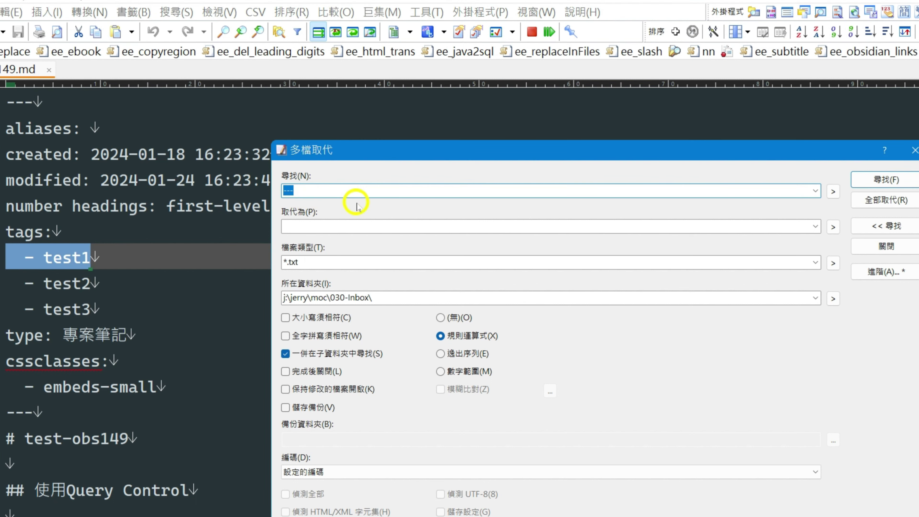
pyautogui.hotkey('ctrl', 'v')
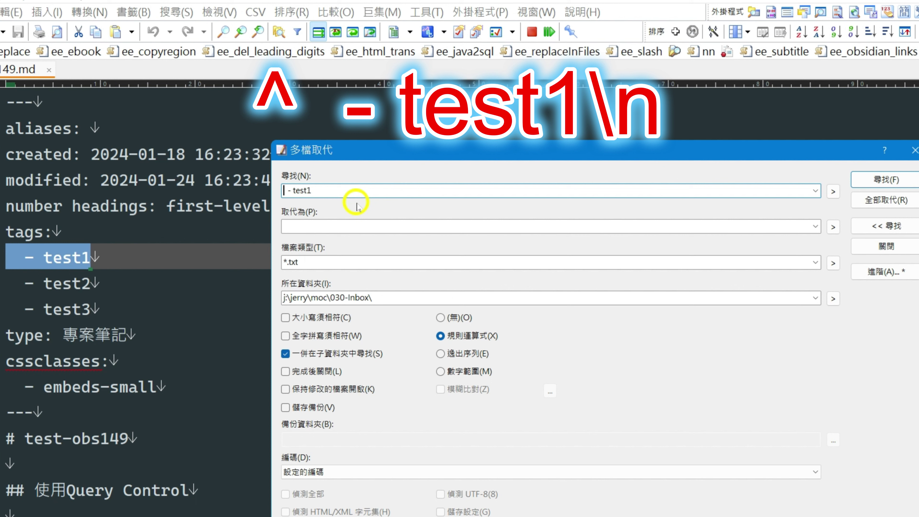
# Prefix the search with ^, keep Replace empty, and target *.md files in 030-Inbox.
pyautogui.write('^')
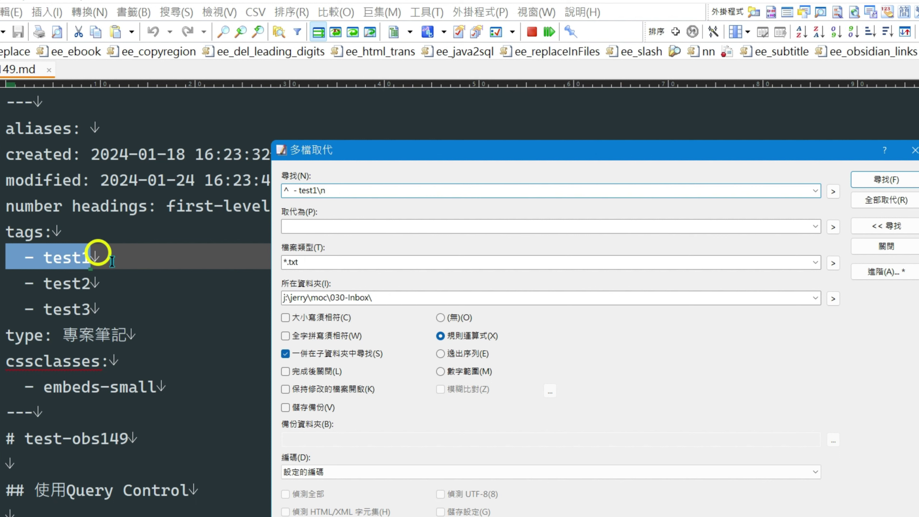
pyautogui.click(303, 223)
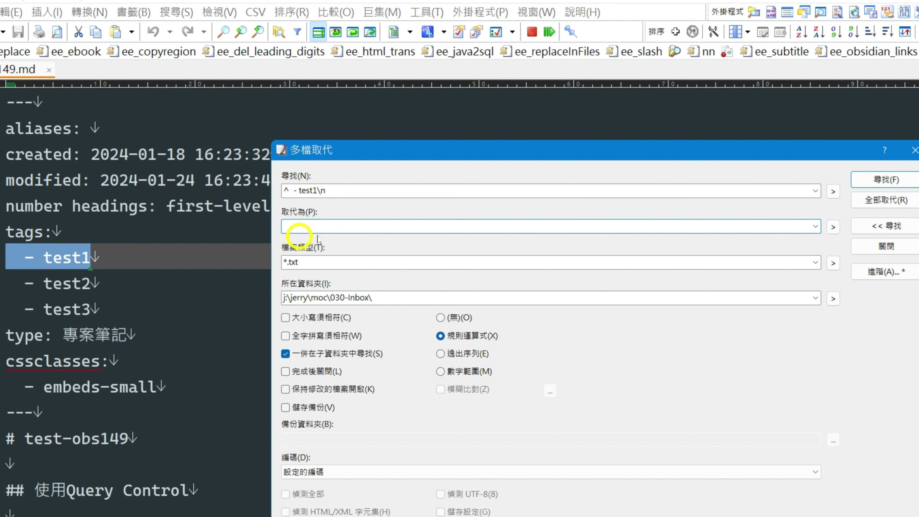
pyautogui.click(360, 223)
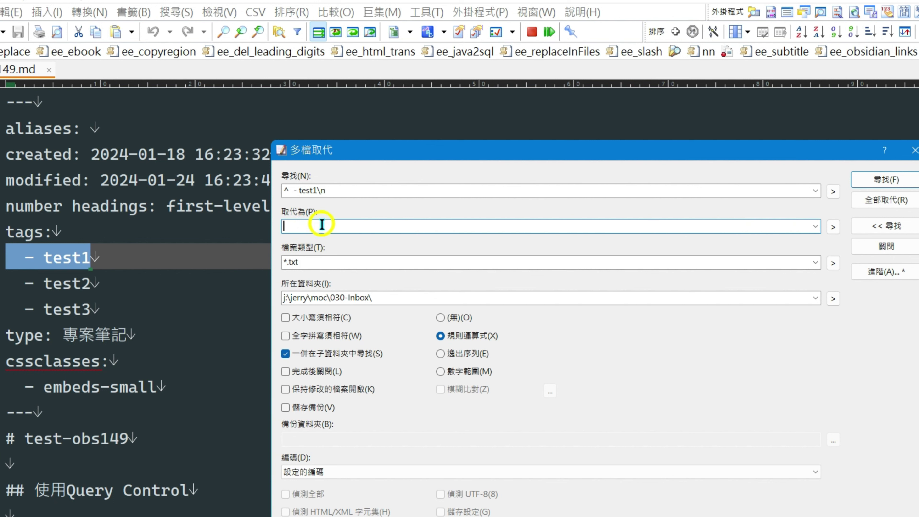
pyautogui.click(322, 261)
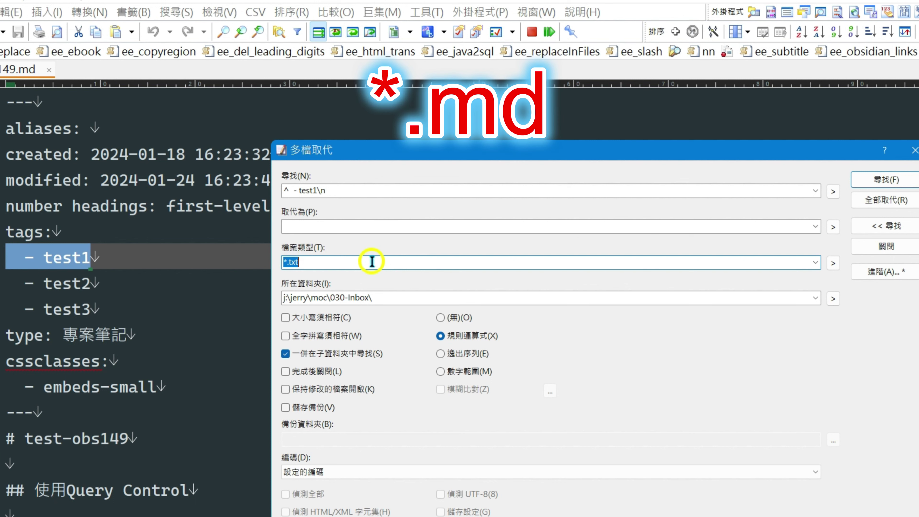
pyautogui.write('*')
pyautogui.click(372, 295)
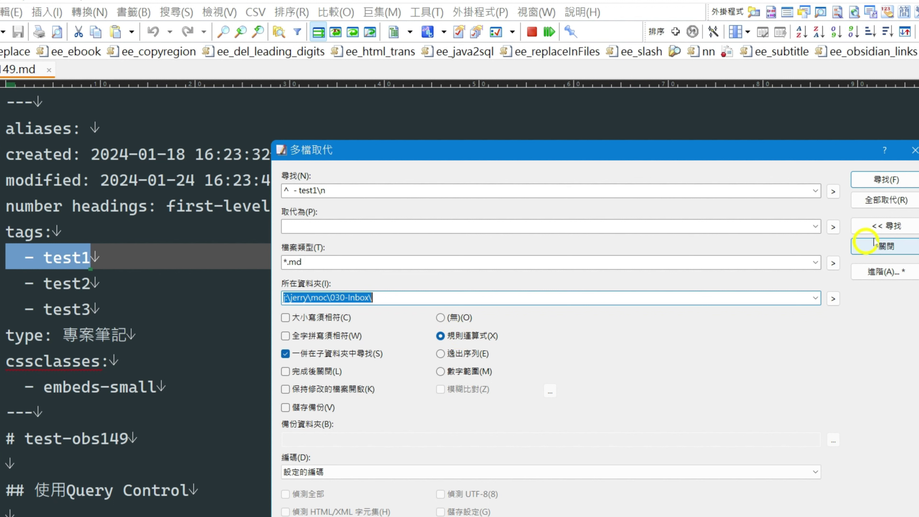
# Run Replace All, accept the no-undo warning, and reload test-obs149.md.
pyautogui.click(897, 200)
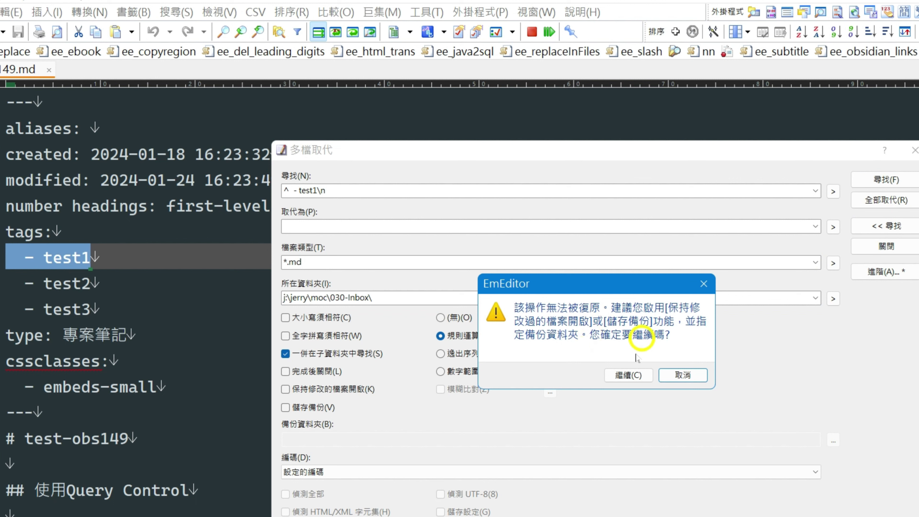
pyautogui.click(639, 375)
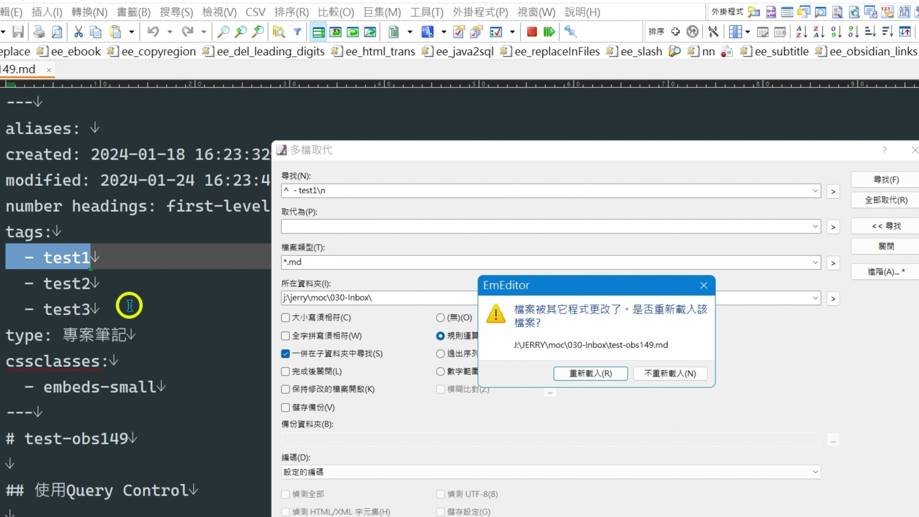
pyautogui.click(590, 373)
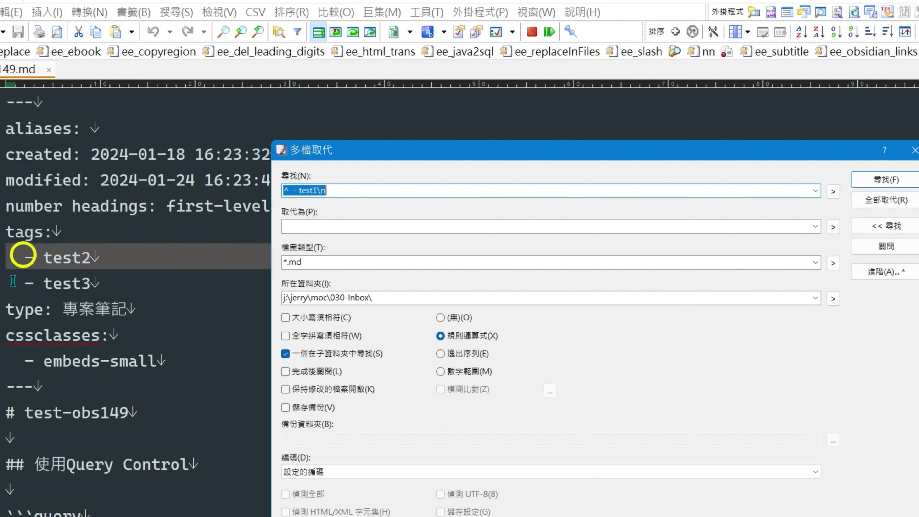
pyautogui.click(182, 259)
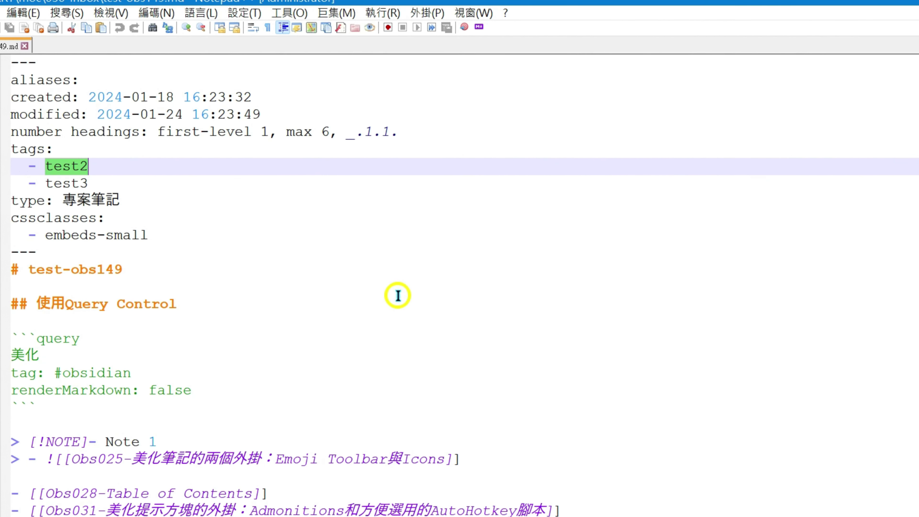
# Open Notepad++ Find in Files and paste the ' - test2' tag line as the search text.
pyautogui.click(66, 13)
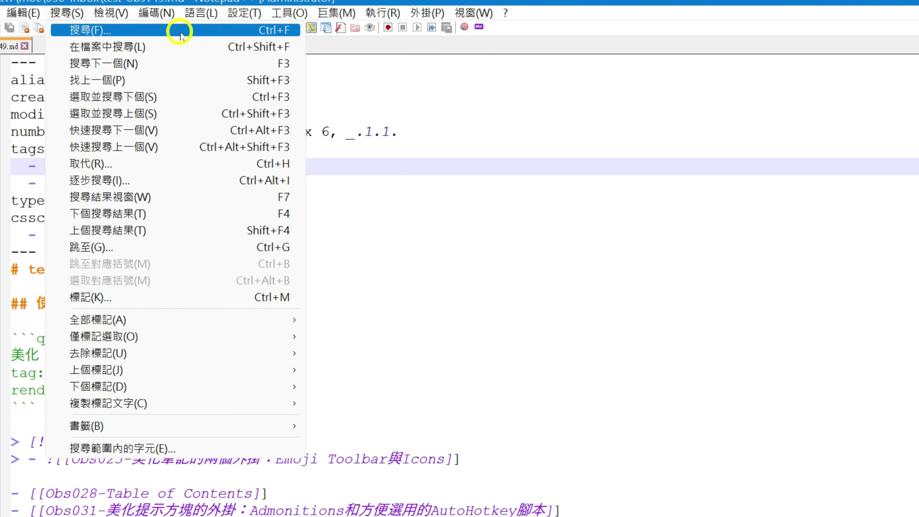
pyautogui.click(158, 48)
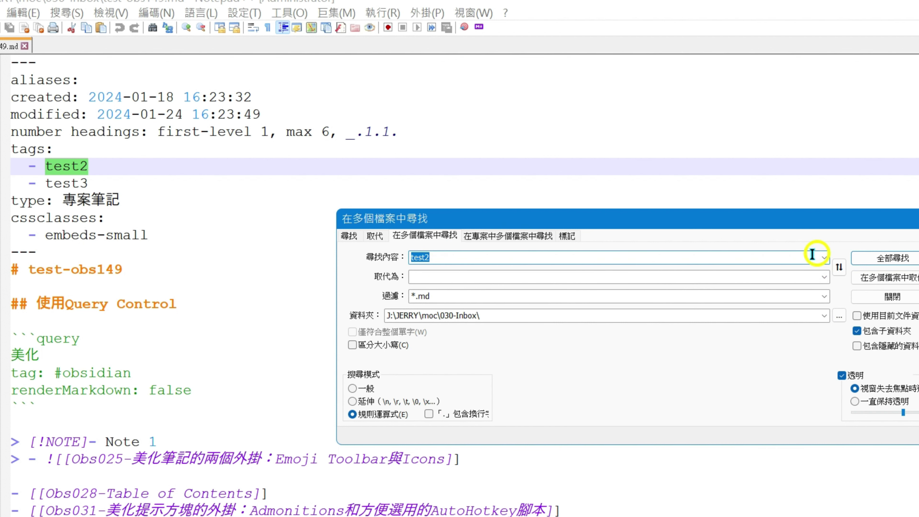
pyautogui.click(1, 166)
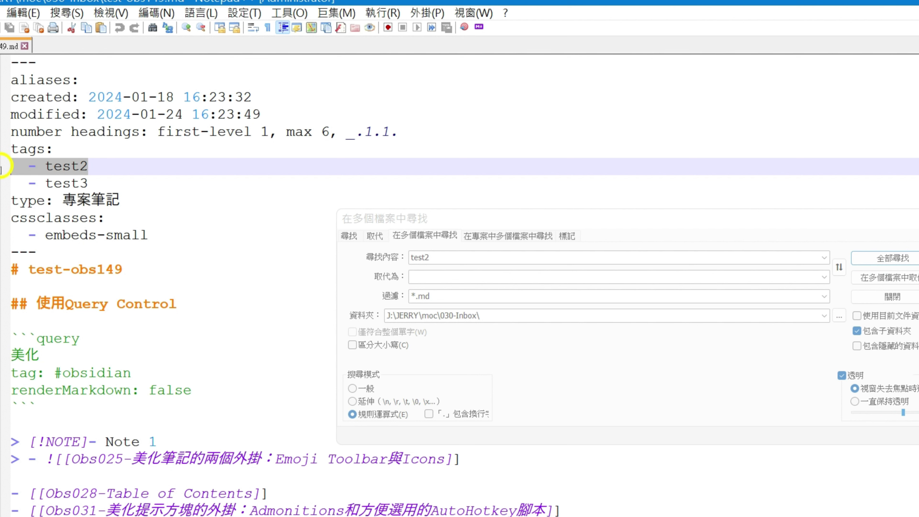
pyautogui.click(445, 256)
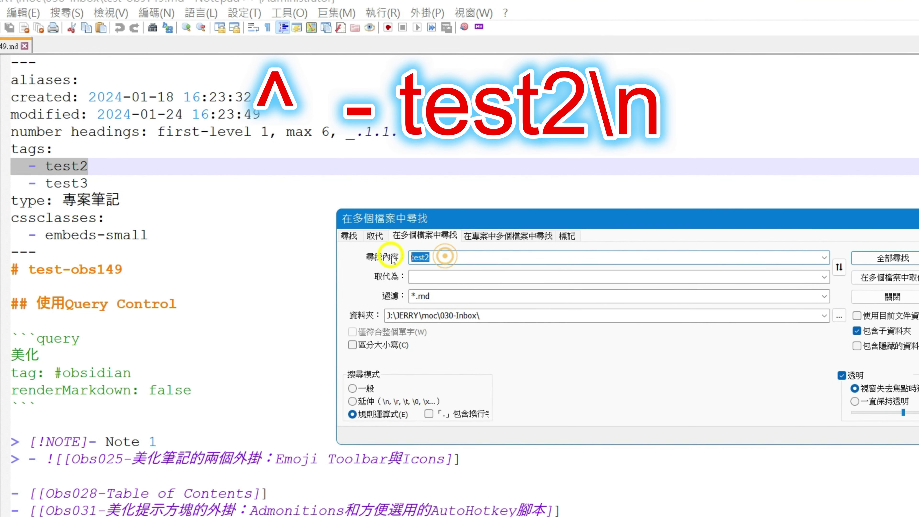
pyautogui.hotkey('ctrl', 'v')
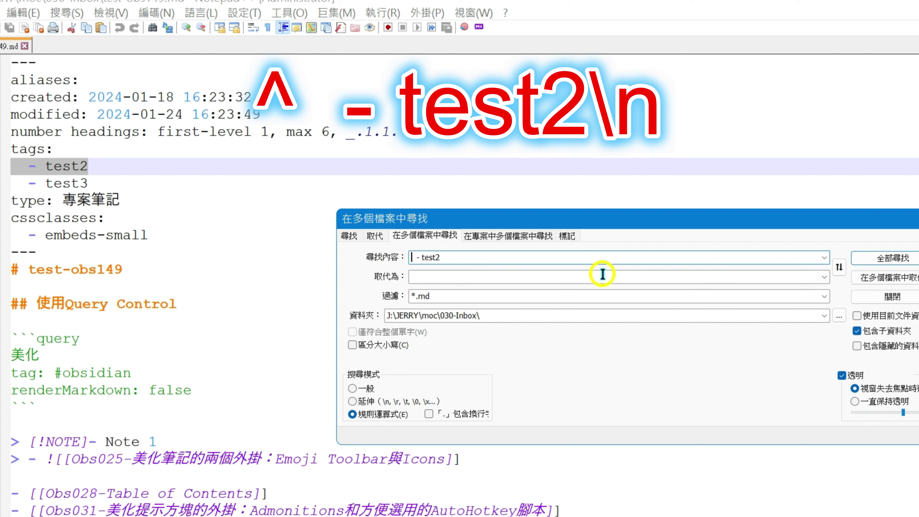
# Prefix the search with ^, leave Replace empty, and confirm *.md filter and J:\JERRY\moc\030-Inbox\ folder.
pyautogui.write('^')
pyautogui.click(430, 275)
pyautogui.click(456, 297)
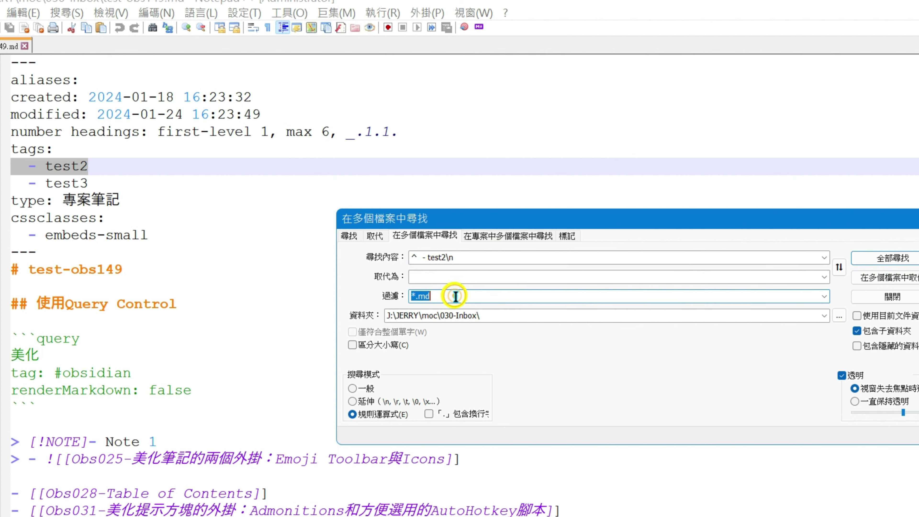
pyautogui.click(459, 297)
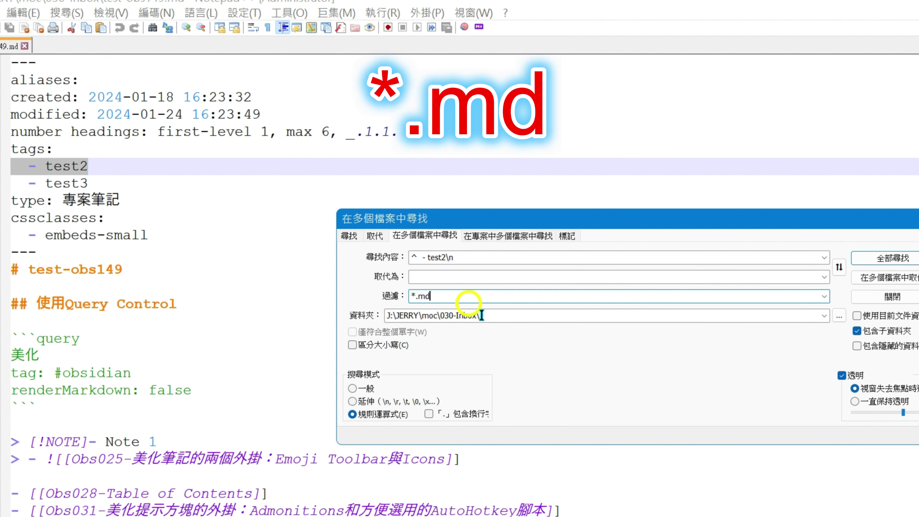
pyautogui.click(507, 314)
pyautogui.click(506, 314)
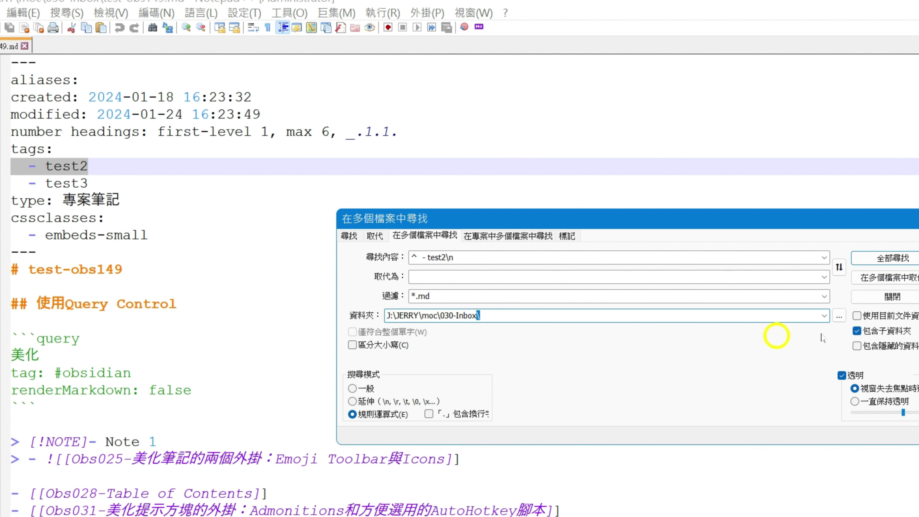
# Run Replace in Files and confirm, removing the '- test2' line in 18 places.
pyautogui.click(915, 278)
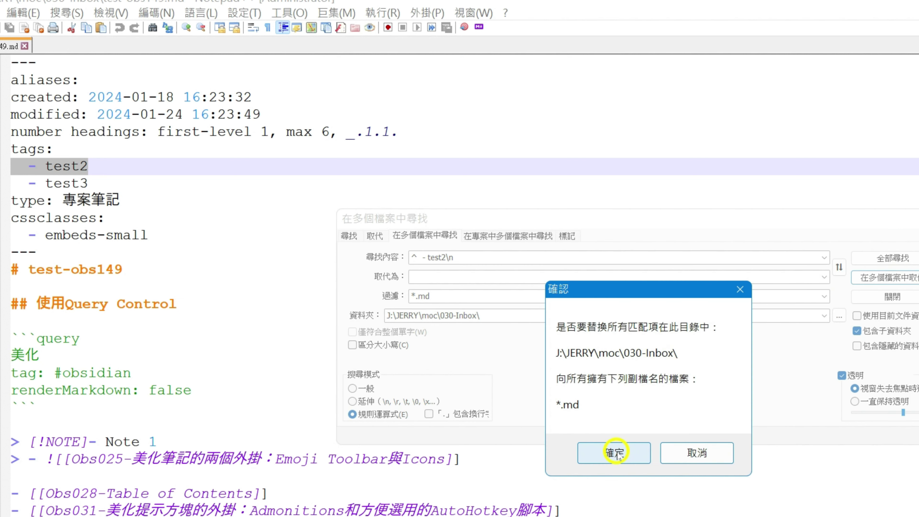
pyautogui.click(614, 452)
pyautogui.click(198, 172)
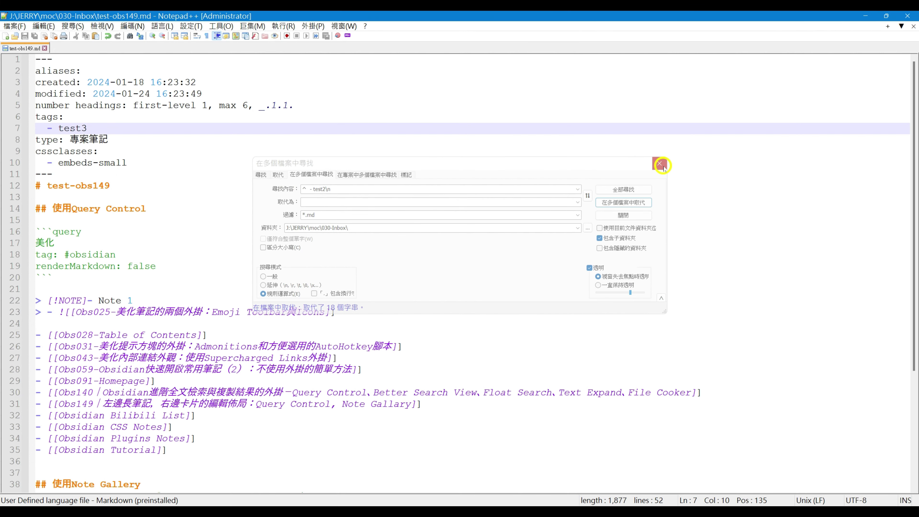
pyautogui.click(573, 164)
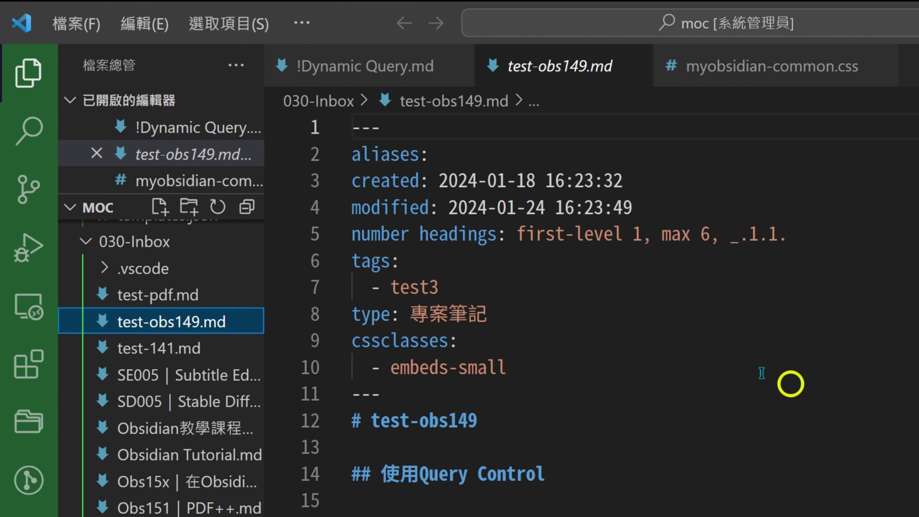
# Open VS Code's Replace in Files and paste the ' - test3' line as the search text.
pyautogui.click(141, 26)
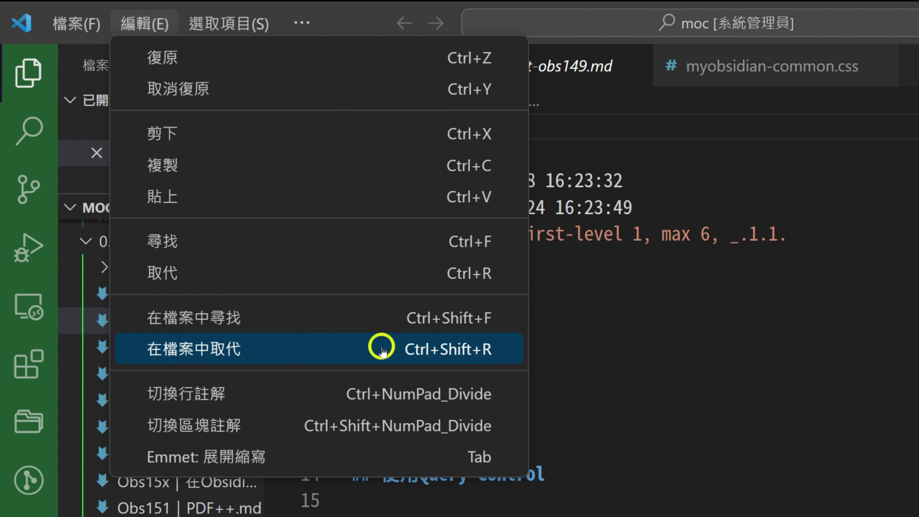
pyautogui.click(489, 349)
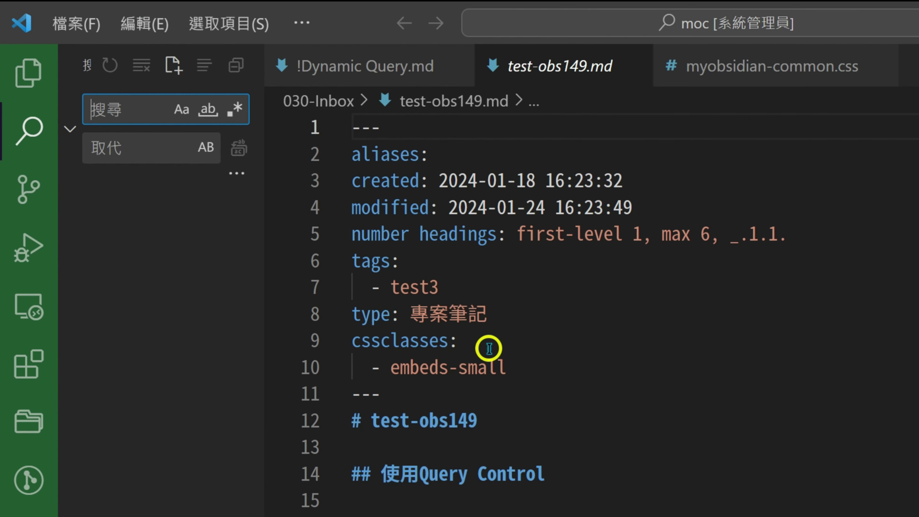
pyautogui.doubleClick(263, 137)
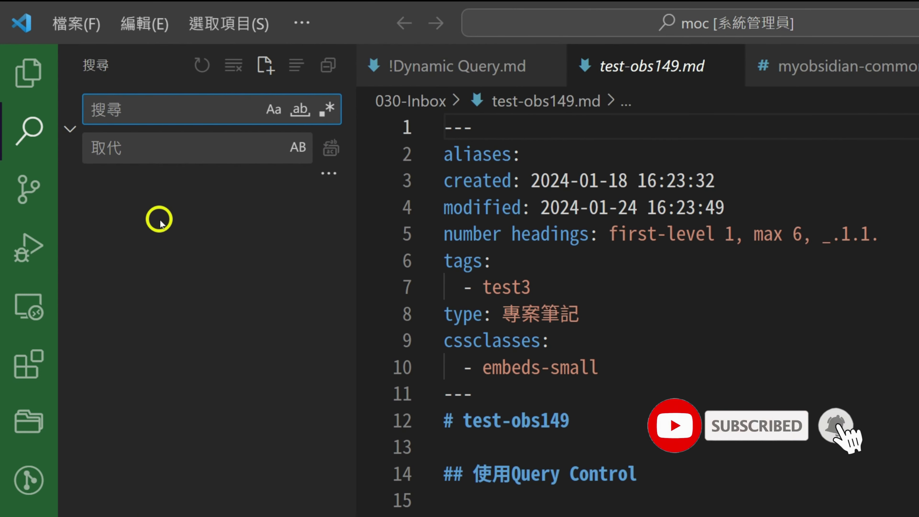
pyautogui.moveTo(531, 283); pyautogui.dragTo(439, 291)
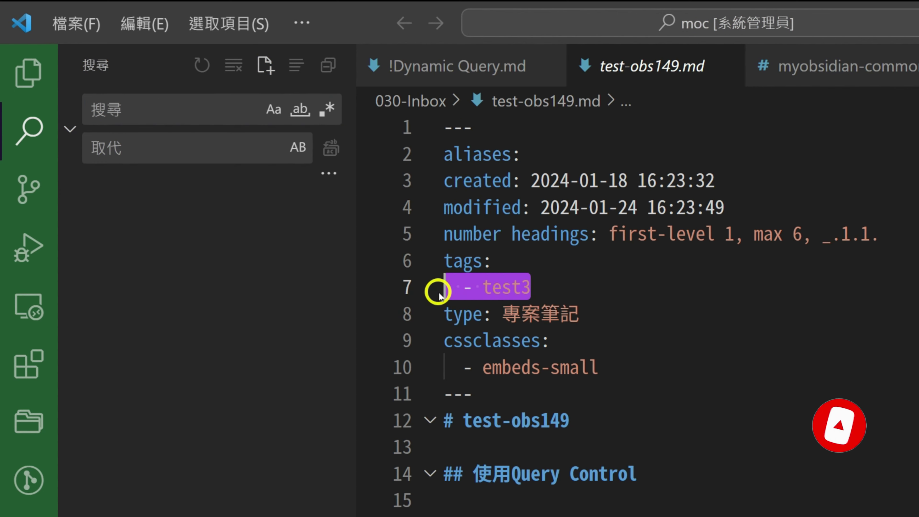
pyautogui.click(125, 109)
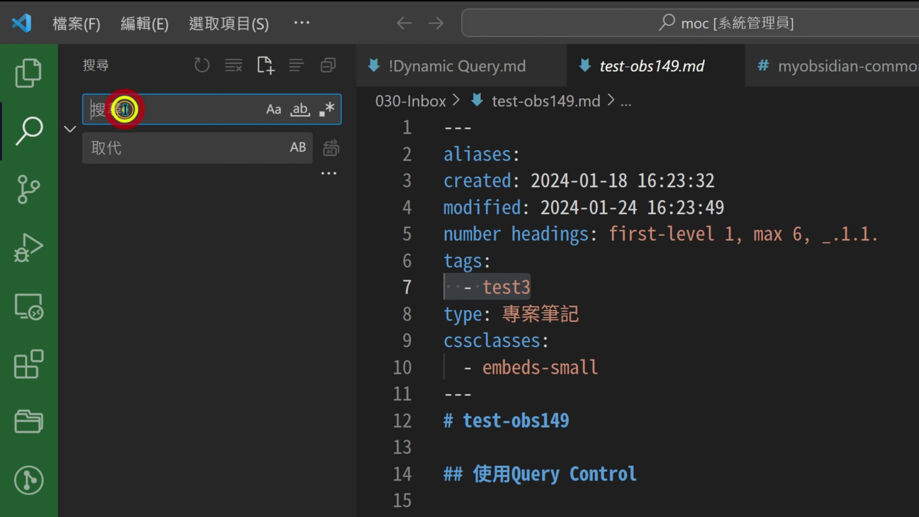
pyautogui.write('- test3')
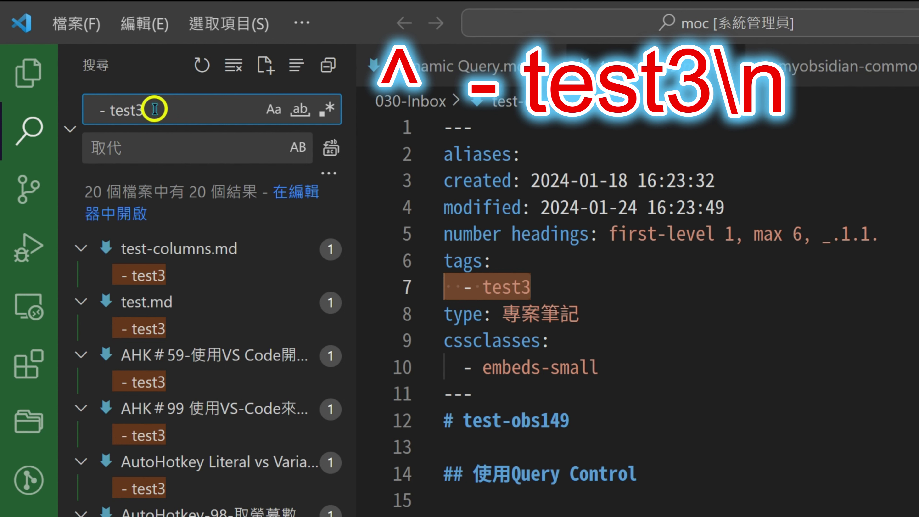
# Turn the search into regex ^ - test3\n with an empty replacement, matching 20 files.
pyautogui.write('^')
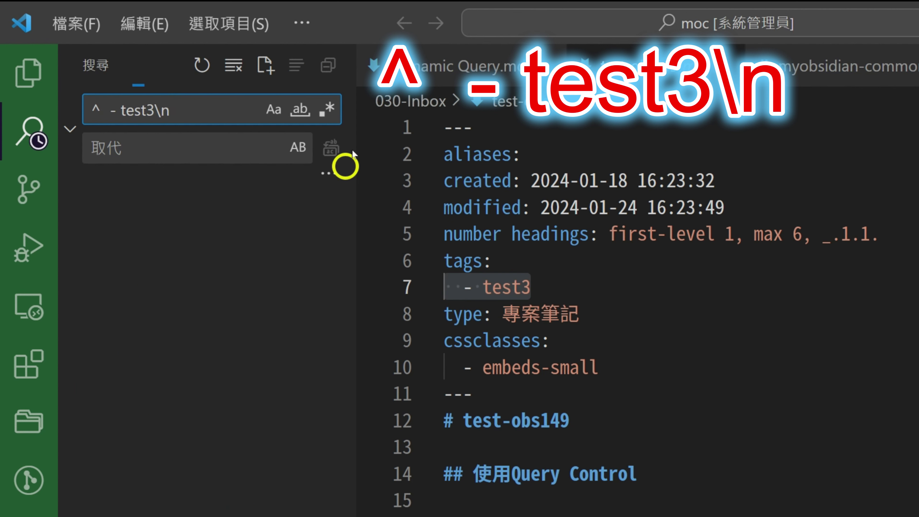
pyautogui.click(328, 110)
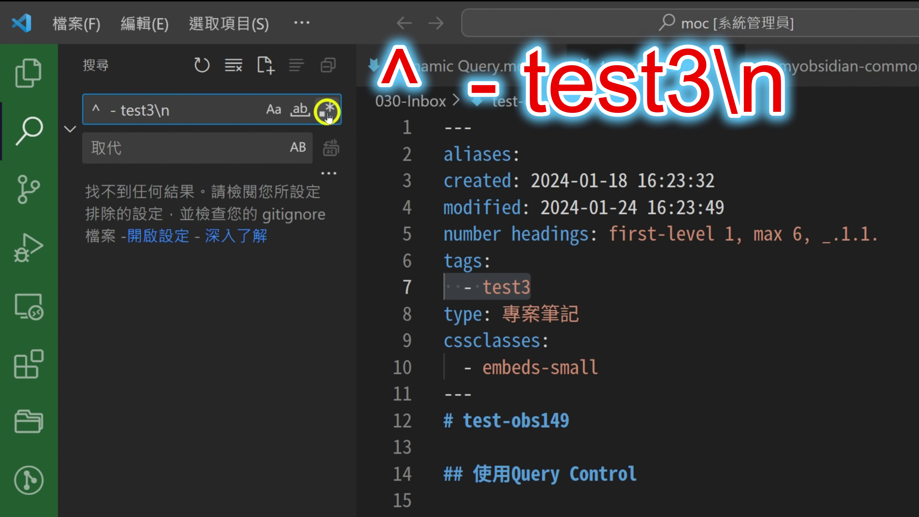
pyautogui.click(328, 110)
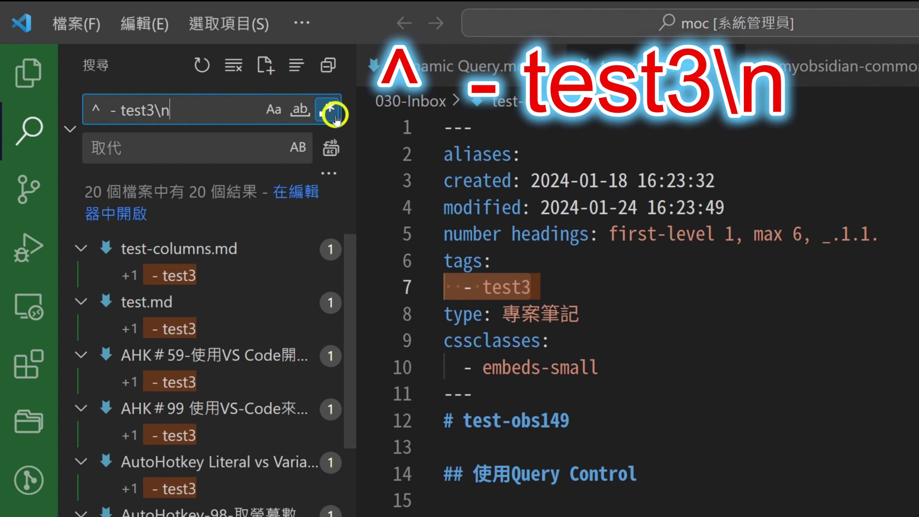
pyautogui.click(139, 149)
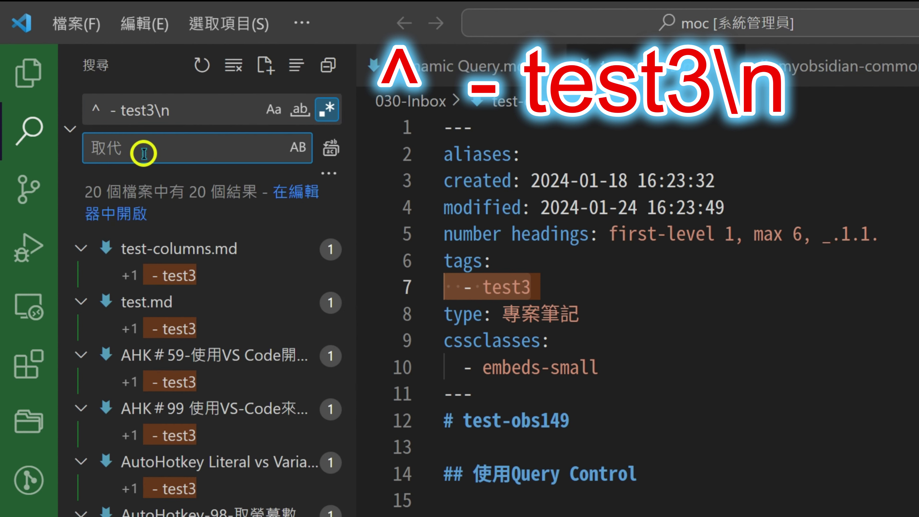
# Restrict the search to *.md files and Replace All, removing '- test3' from 20 files.
pyautogui.click(327, 173)
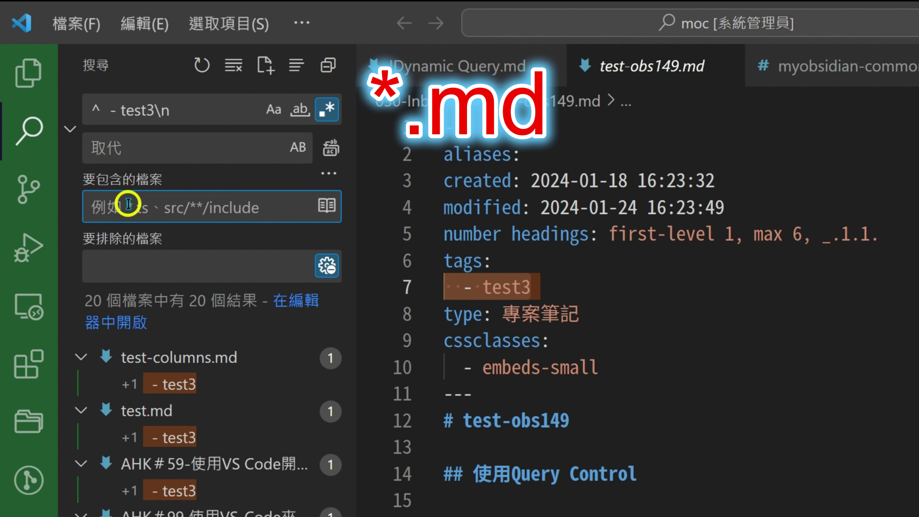
pyautogui.write('*')
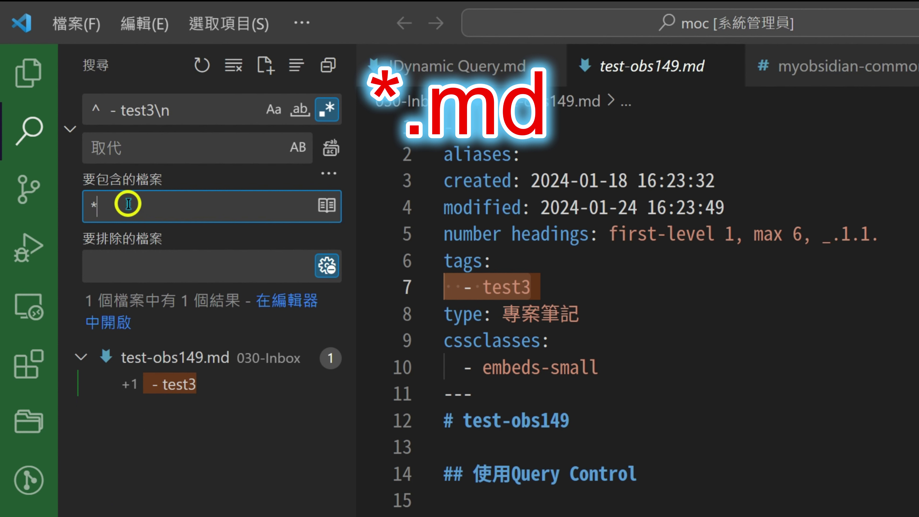
pyautogui.write('.md')
pyautogui.click(205, 268)
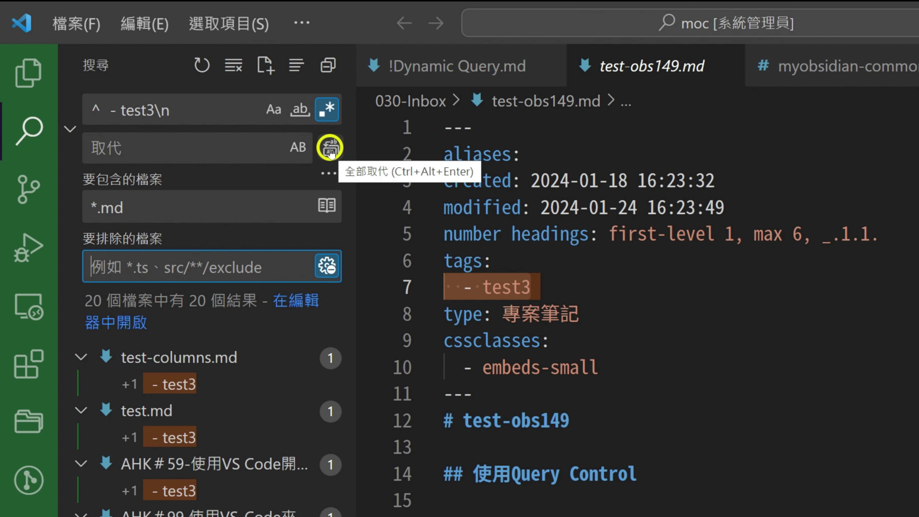
pyautogui.click(329, 148)
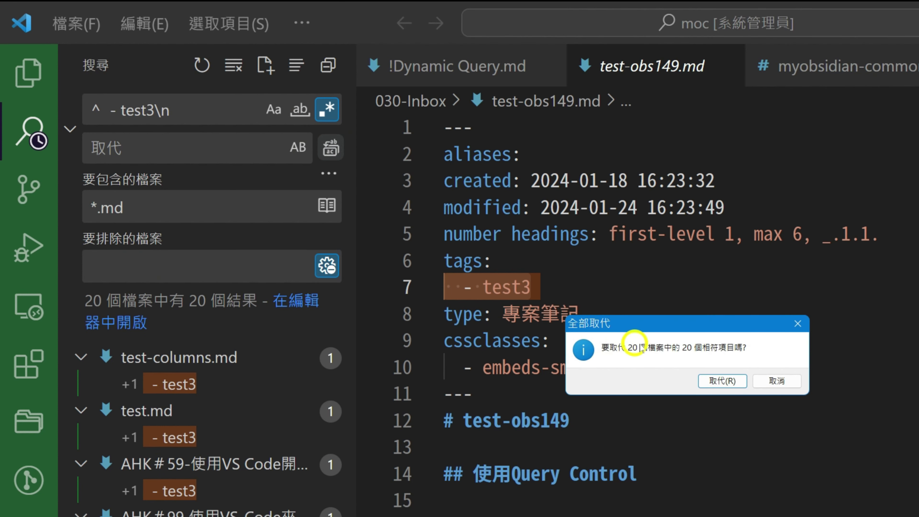
pyautogui.click(724, 381)
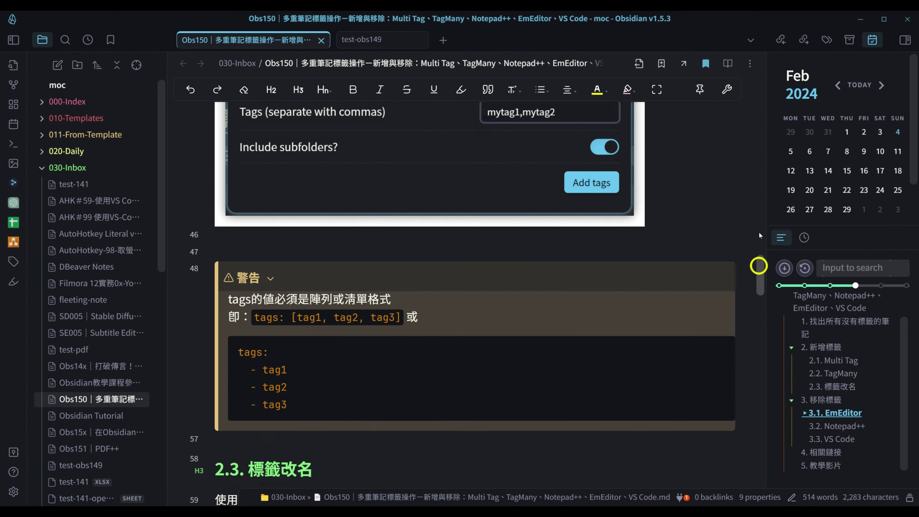
# Scroll the Obs150 note back up to its title and banner.
pyautogui.moveTo(759, 266); pyautogui.dragTo(759, 141)
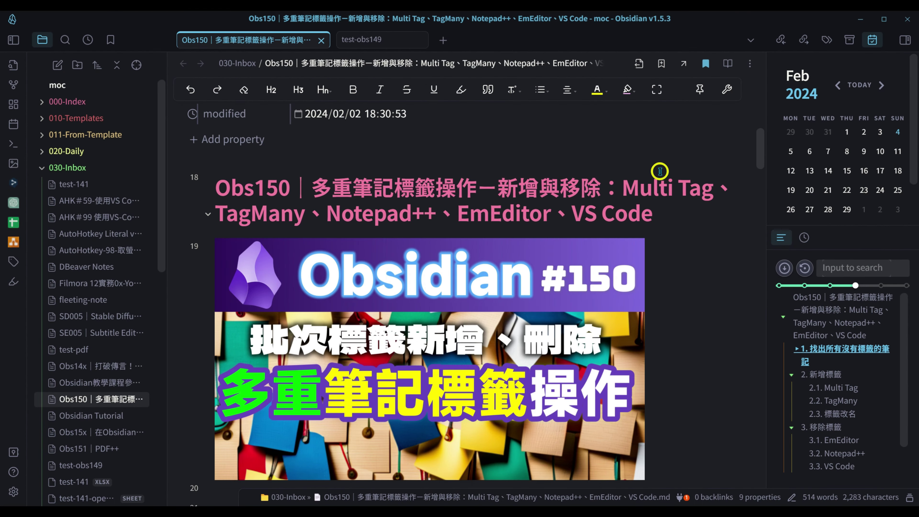